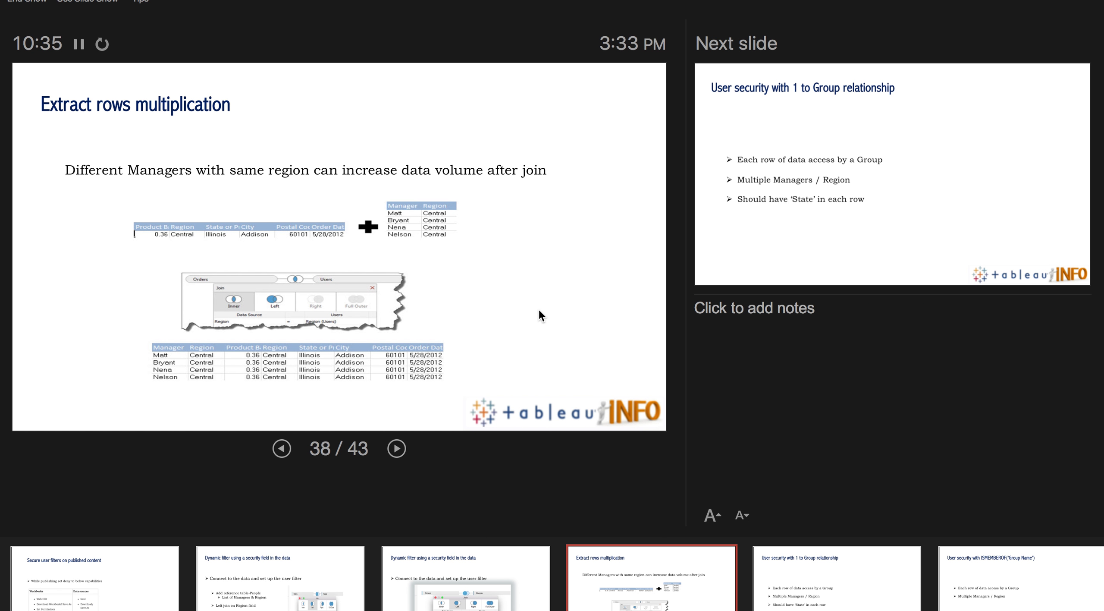
- Step through the slides to slide 39, 'User security with 1 to Group relationship'
key(Left)
key(Left)
key(Left)
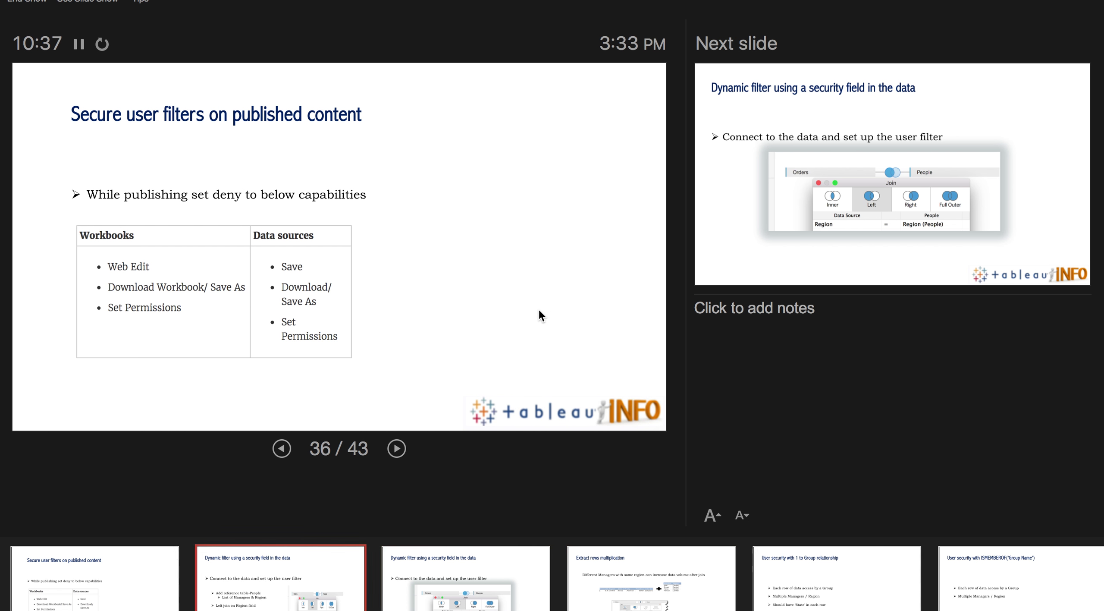
key(Left)
key(Left)
key(Left)
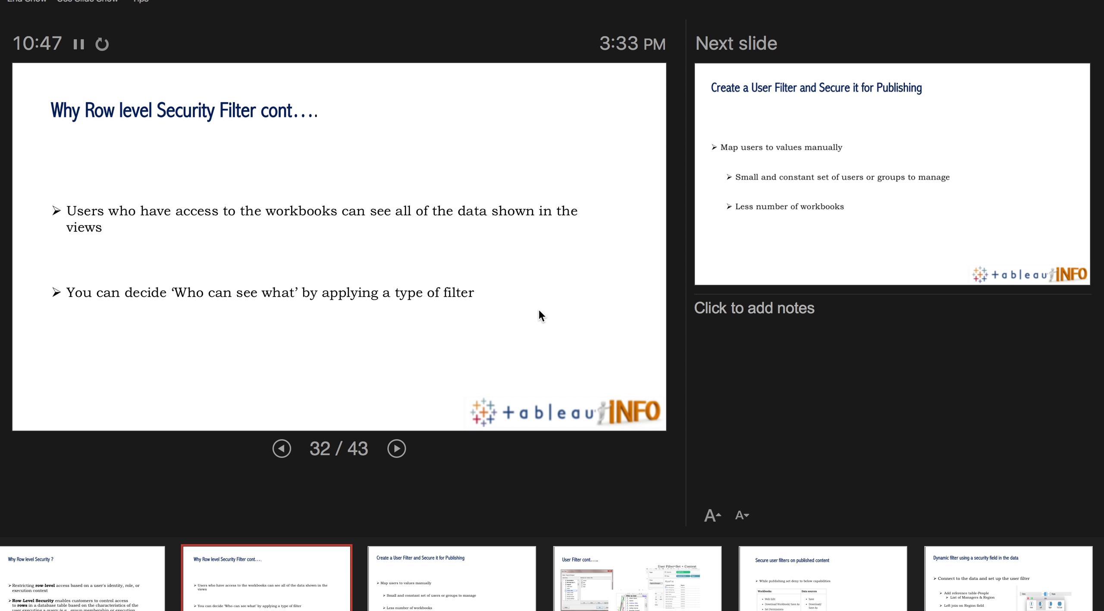
click(539, 311)
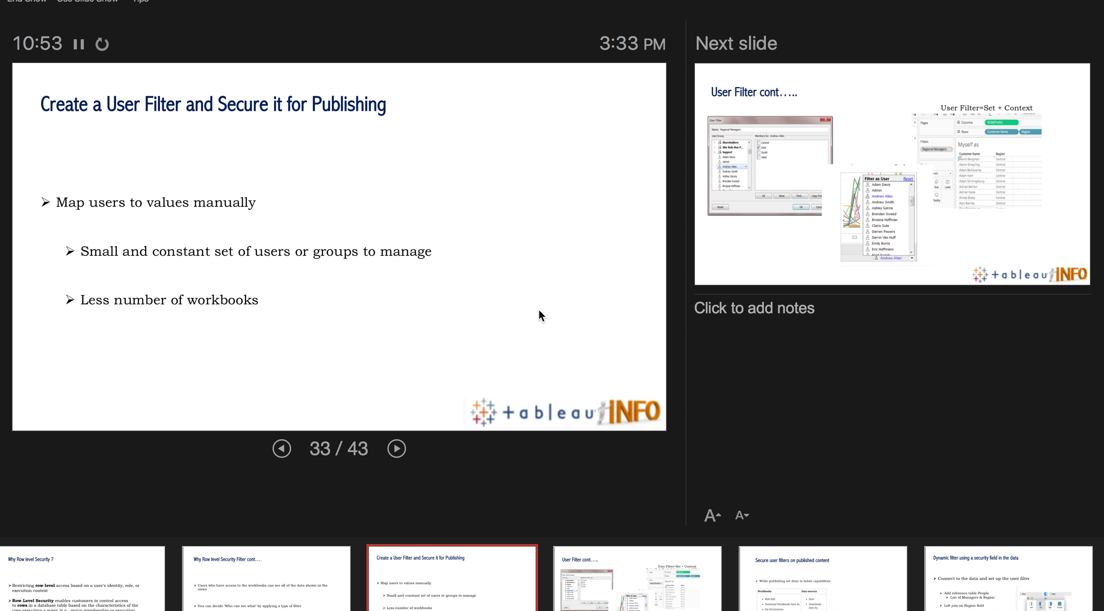
key(Right)
key(Right)
key(Right)
key(Right)
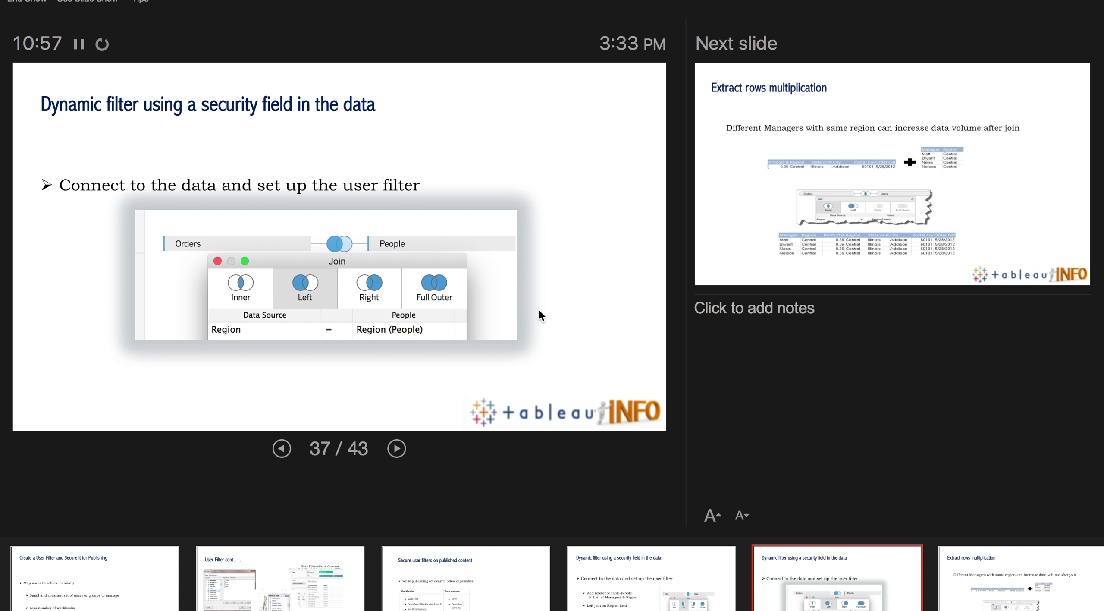
key(Right)
key(Right)
key(Left)
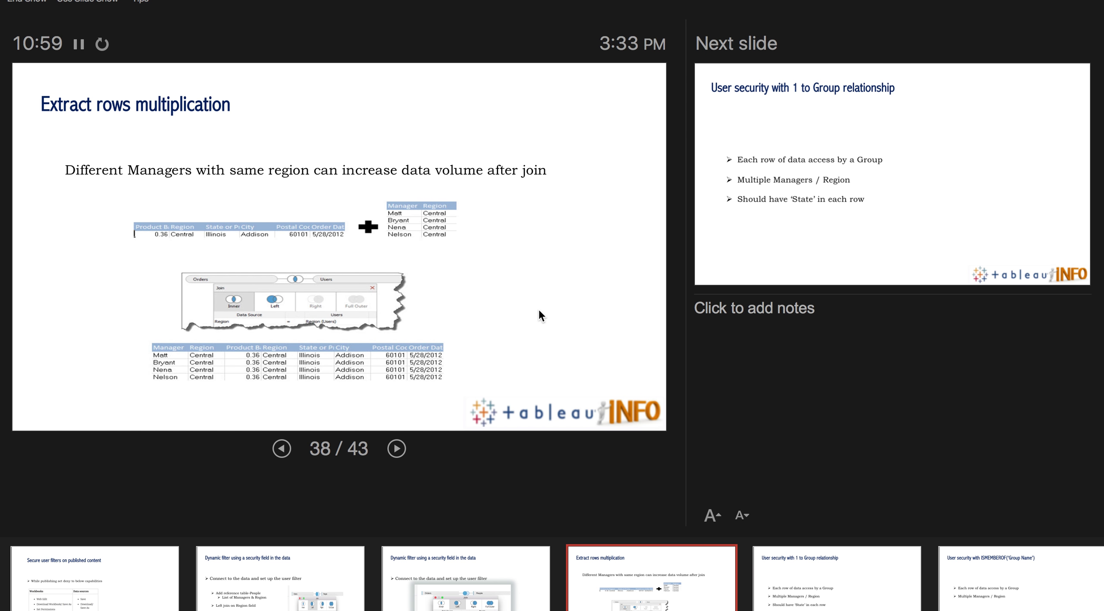
key(Left)
key(Right)
key(Right)
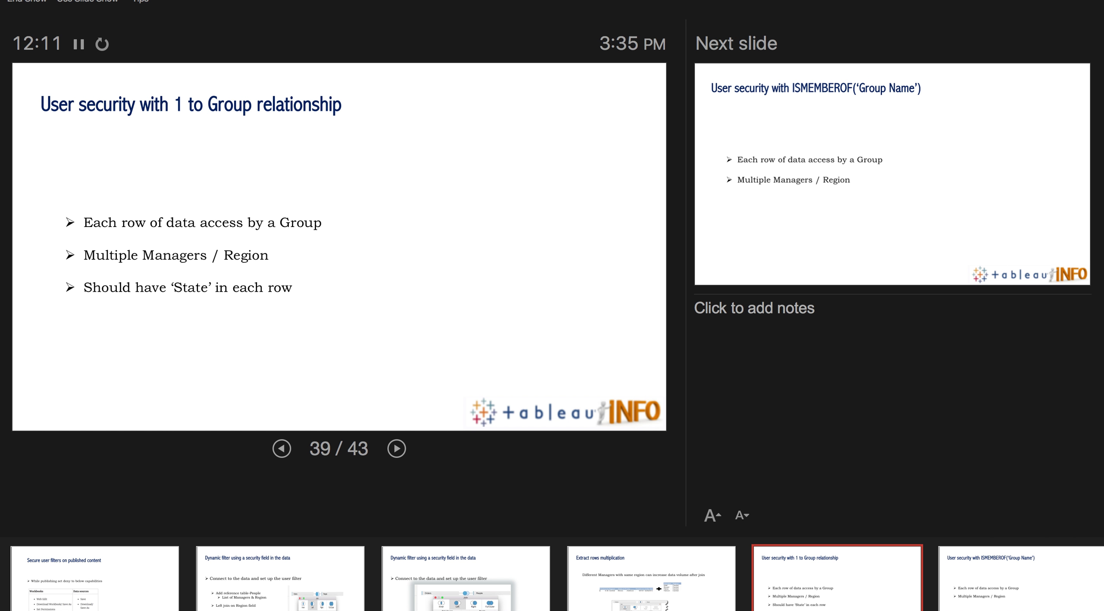
- Go back to the Extract rows multiplication slide, then forward to slide 40 on ISMEMBEROF
key(Left)
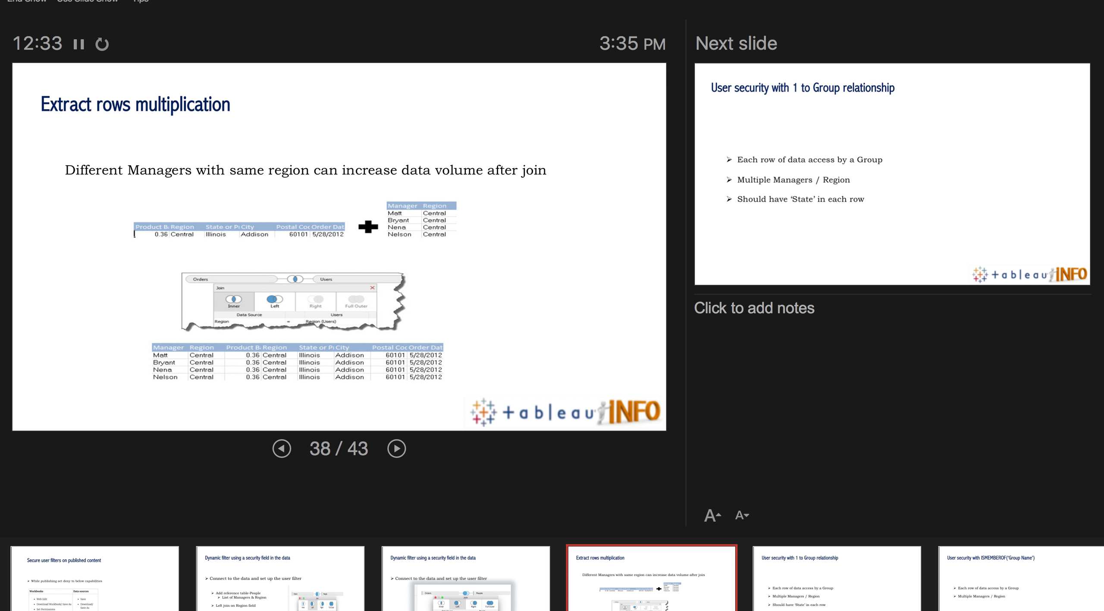
key(Right)
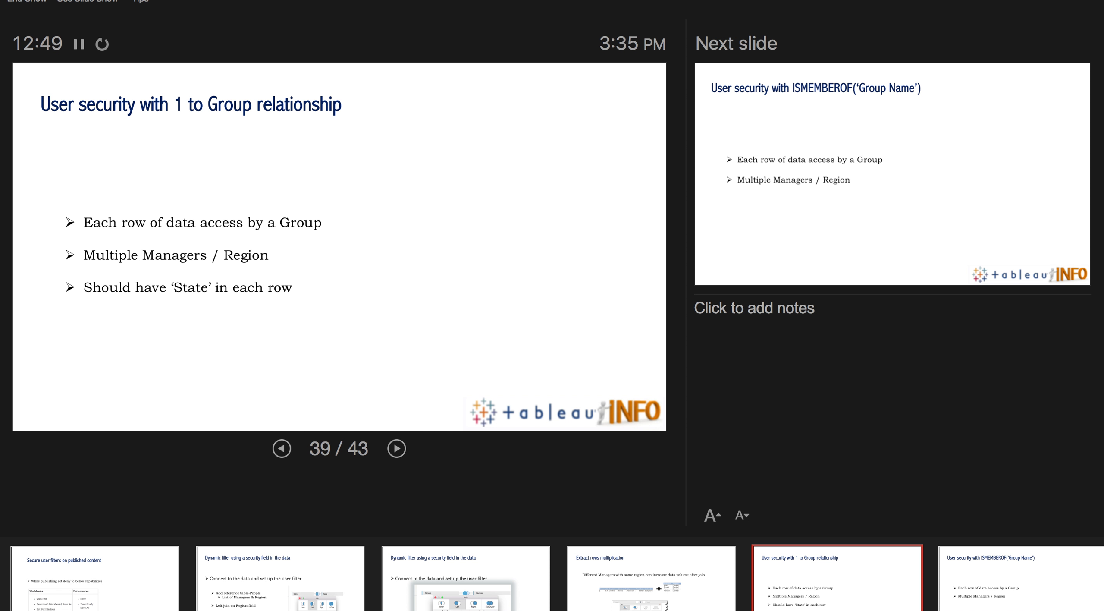
key(Right)
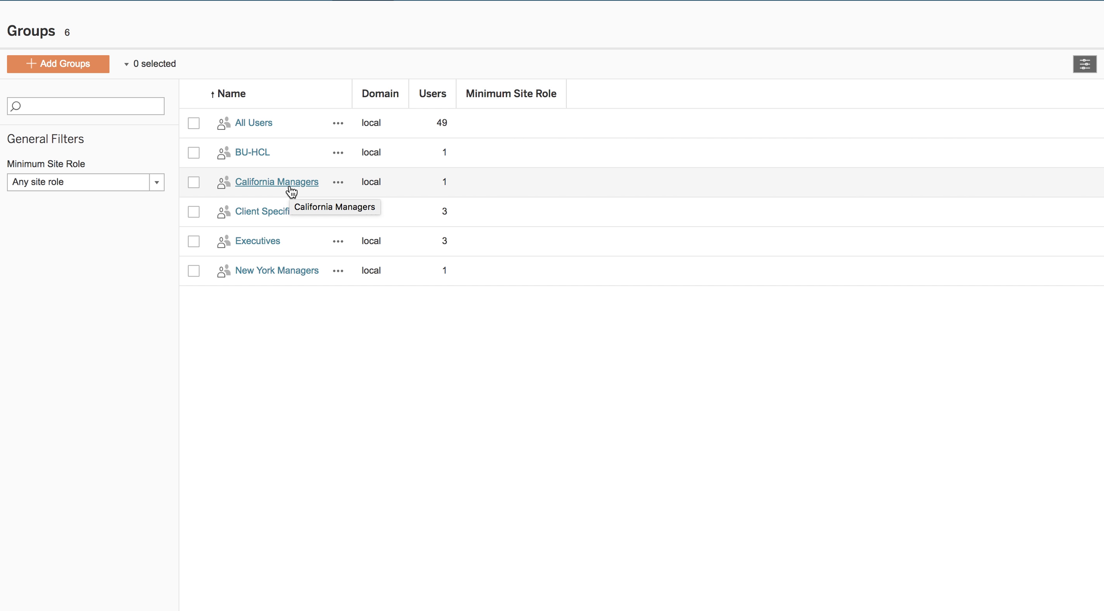
- Leave the six-group server list for the Sheet 4 map of every Superstore city
key(super+Tab)
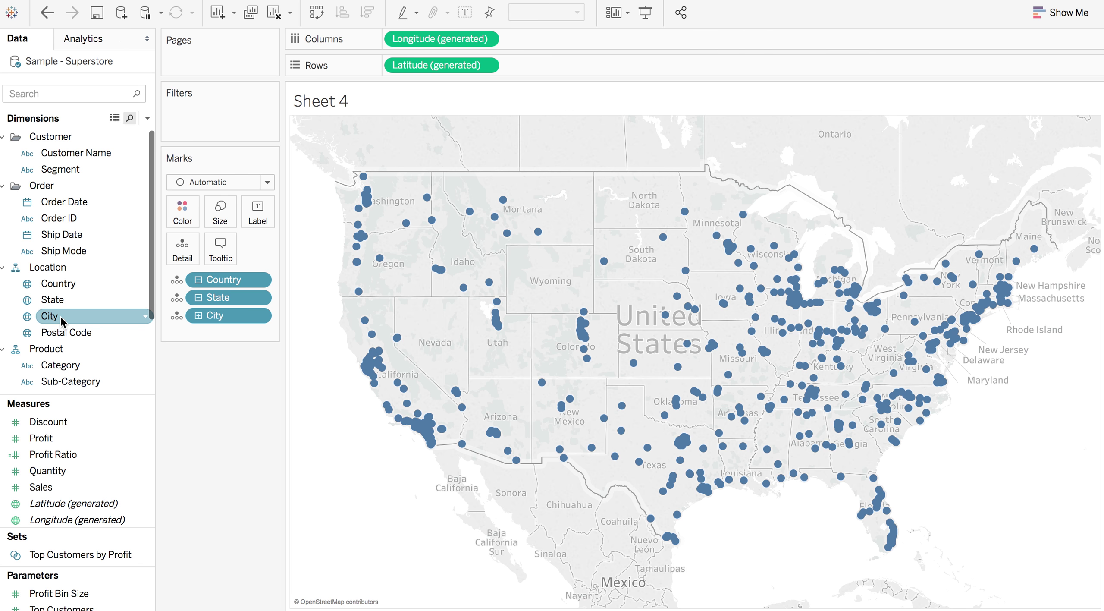
key(super+Tab)
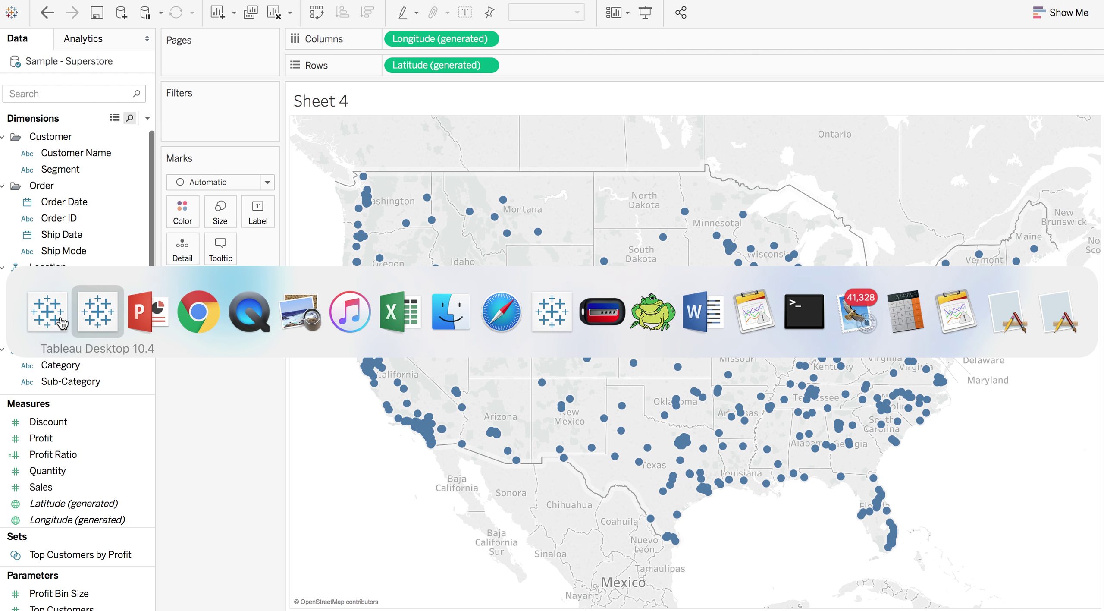
key(super+Tab)
key(super+Tab)
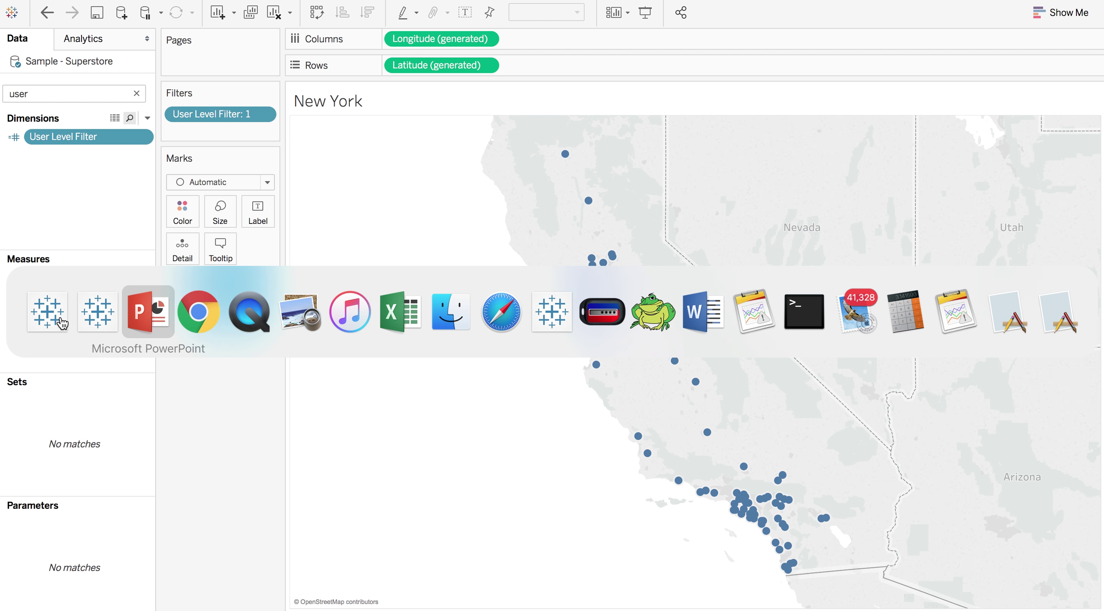
key(super+Tab)
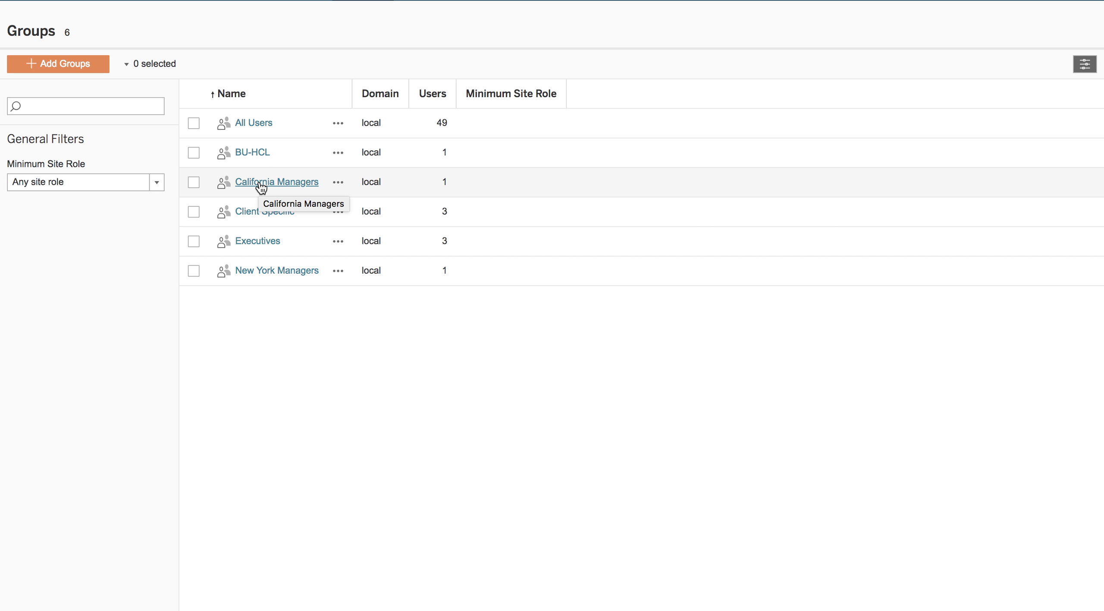
key(super+Tab)
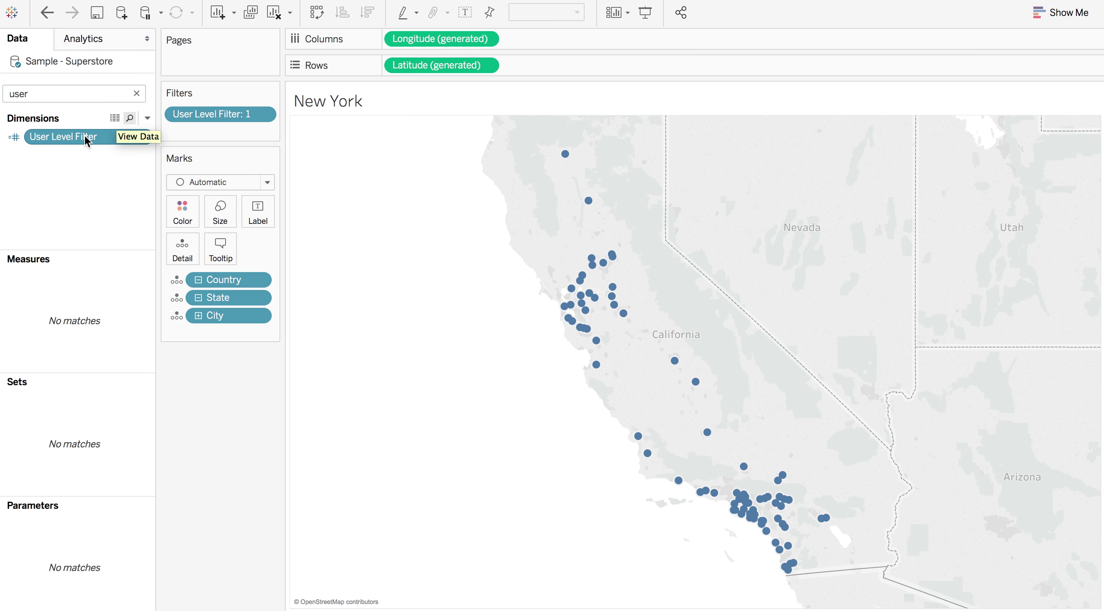
right_click(85, 138)
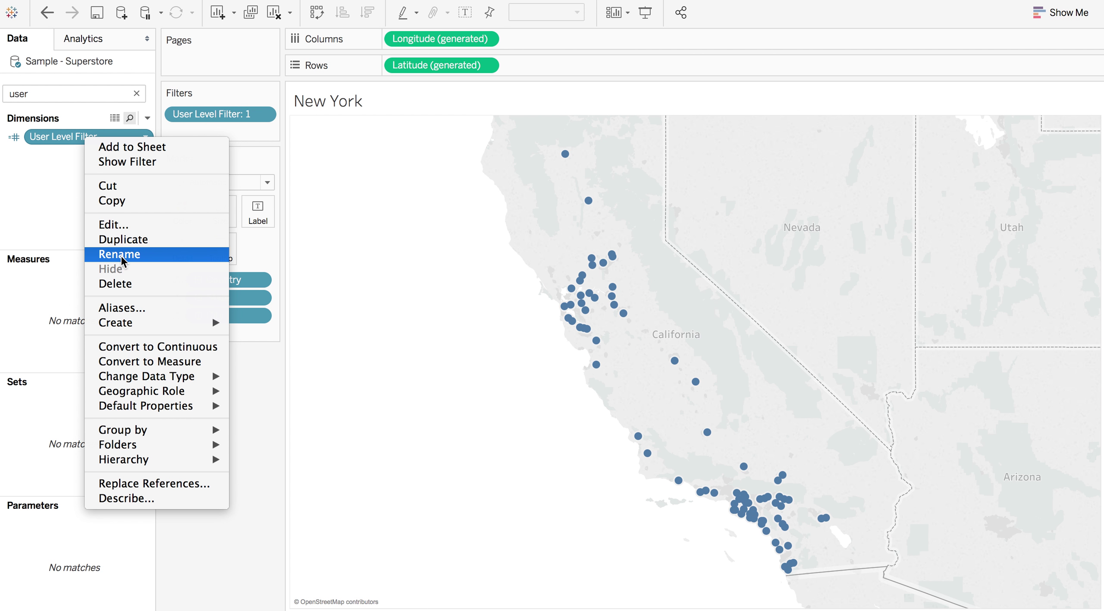
click(119, 225)
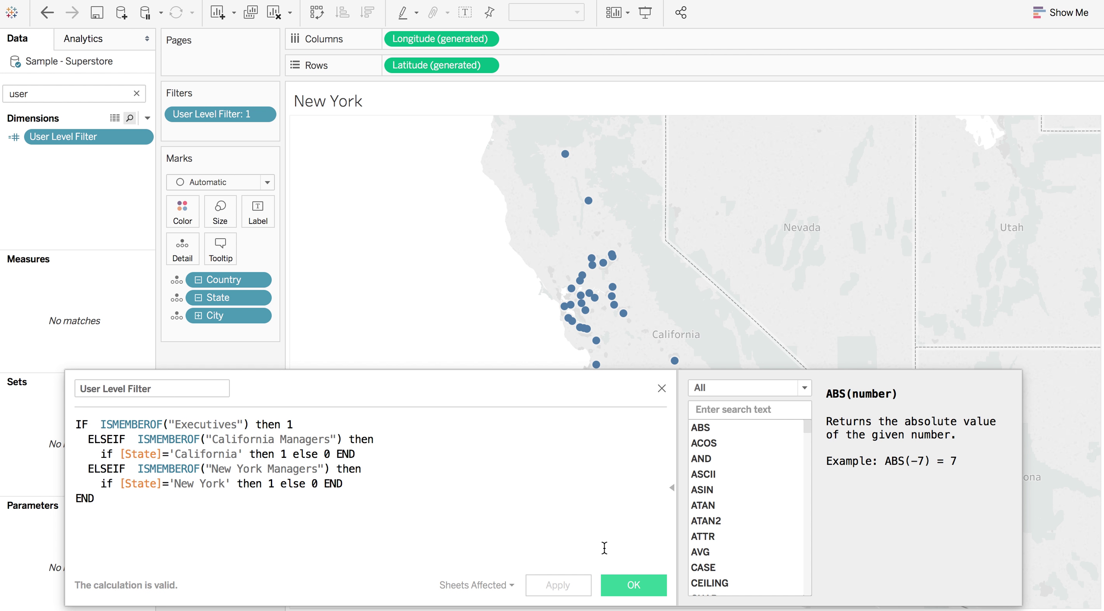
click(632, 587)
- Move the User Level Filer calculation editor aside and compare it against the server's Groups page
key(super+Tab)
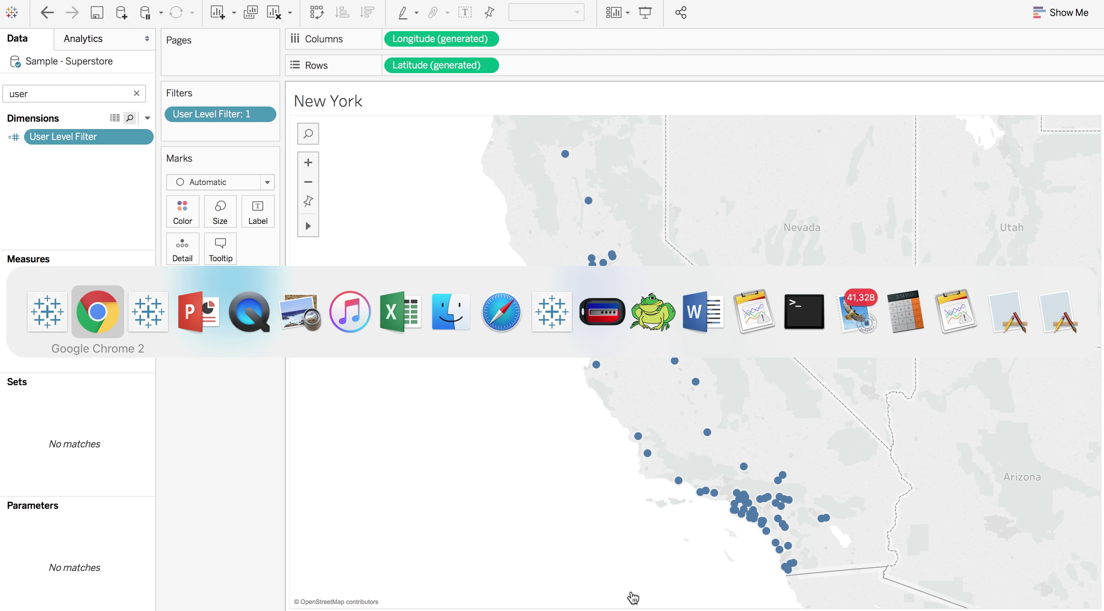
key(super+Tab)
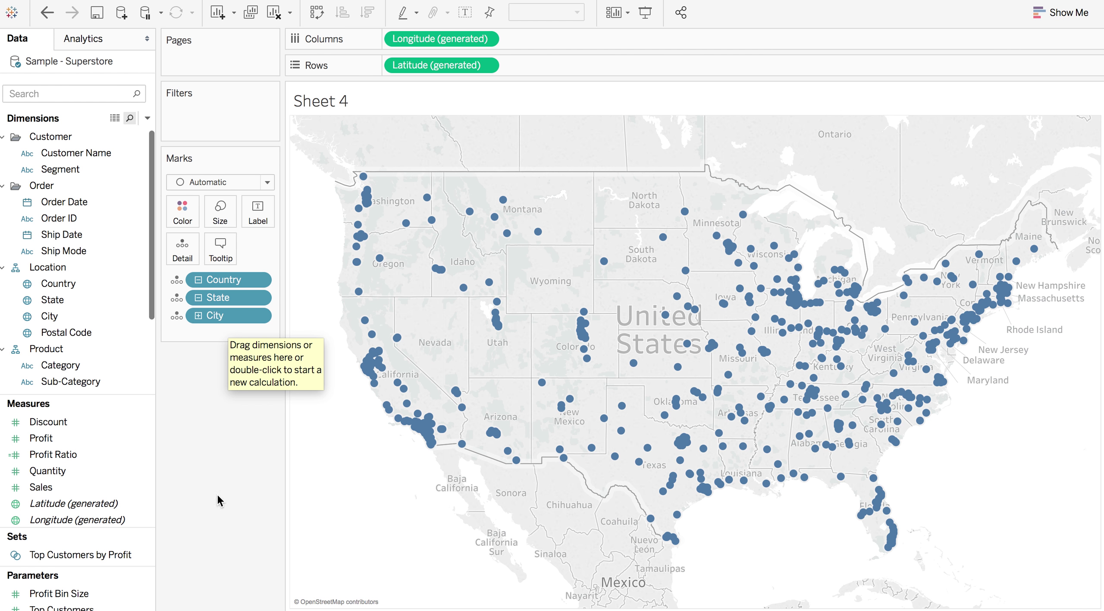
click(91, 92)
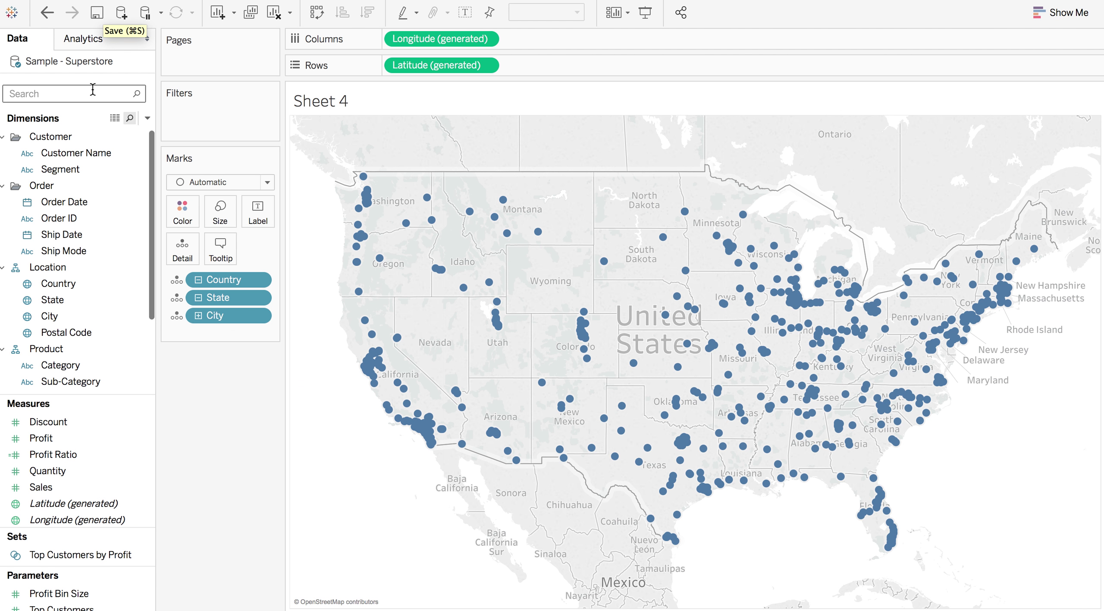
text(user)
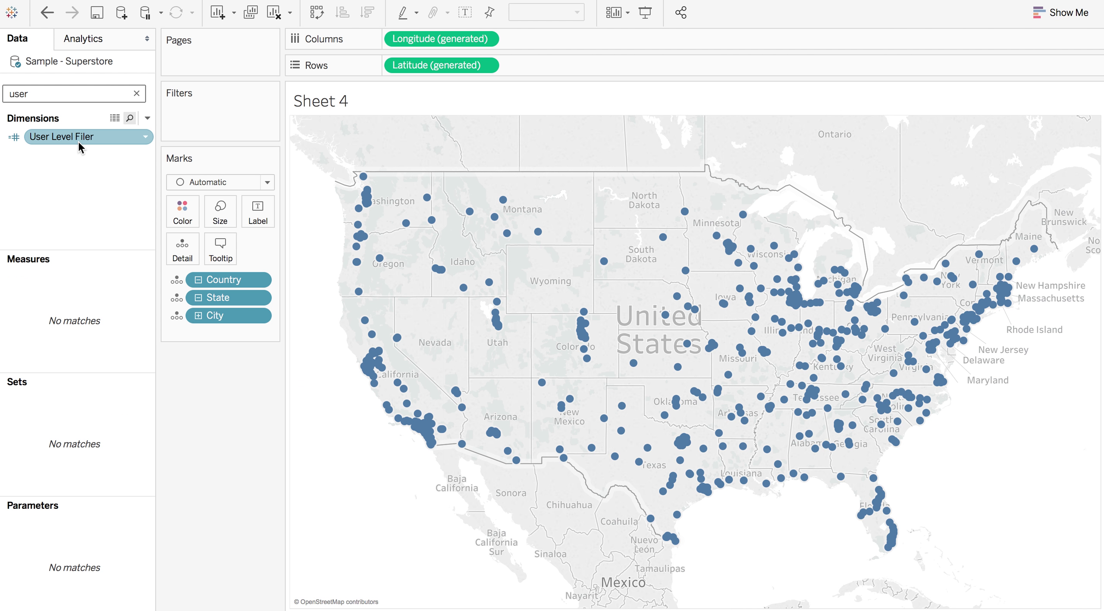
right_click(80, 141)
click(107, 230)
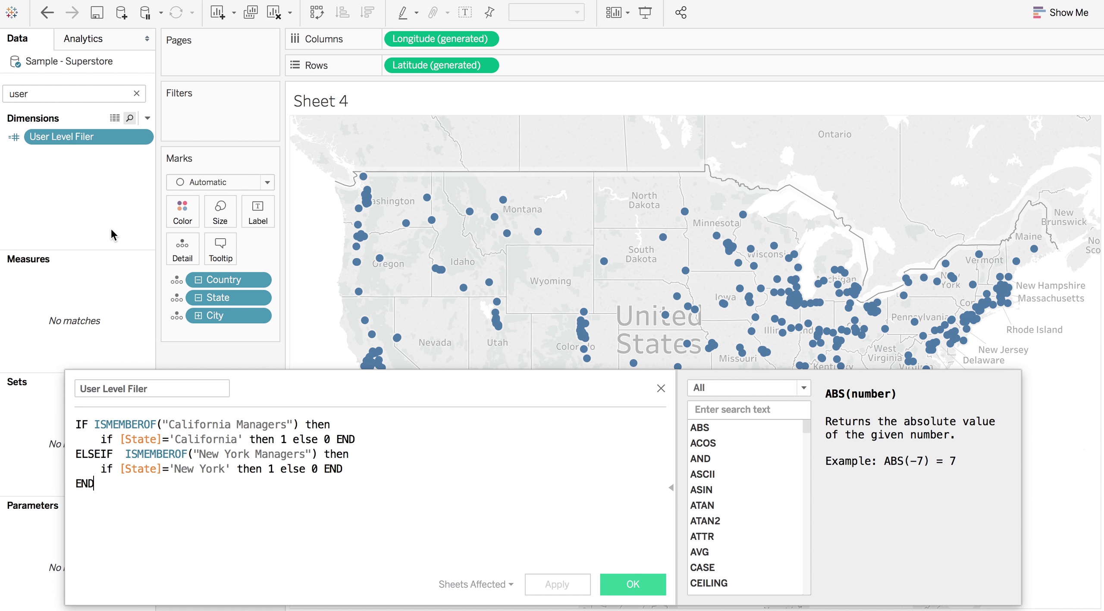
drag(264, 389, 247, 334)
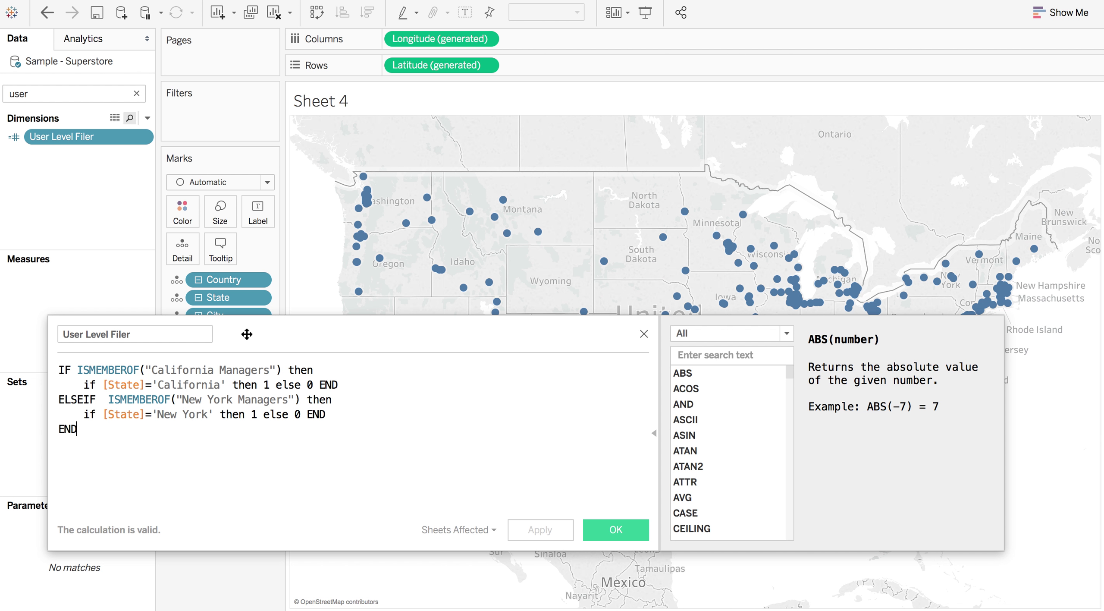
key(super+Tab)
key(super+Tab)
click(617, 528)
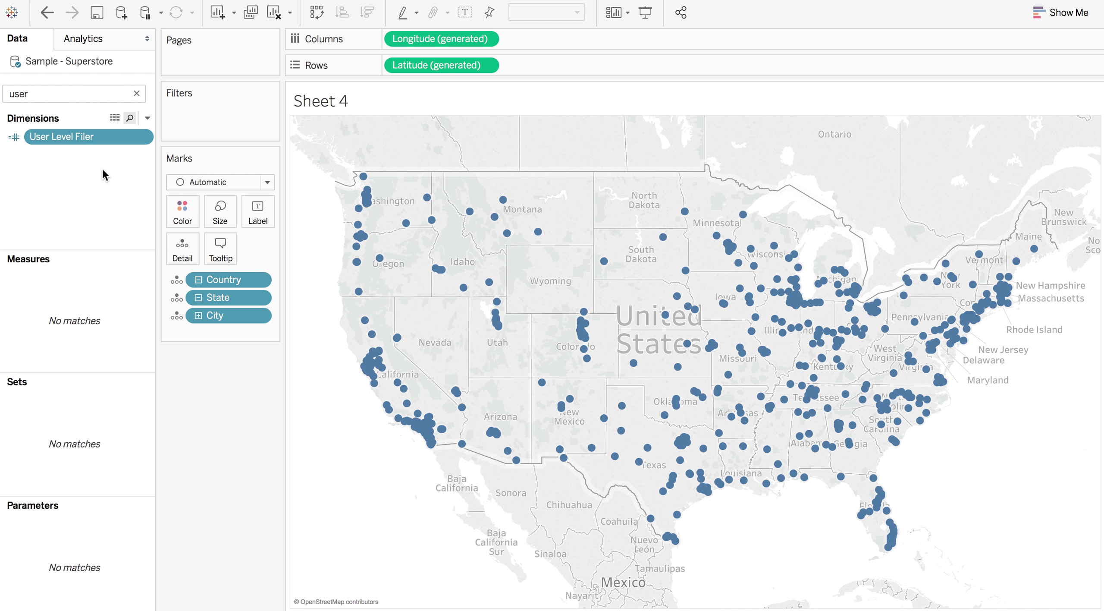
drag(74, 140, 218, 123)
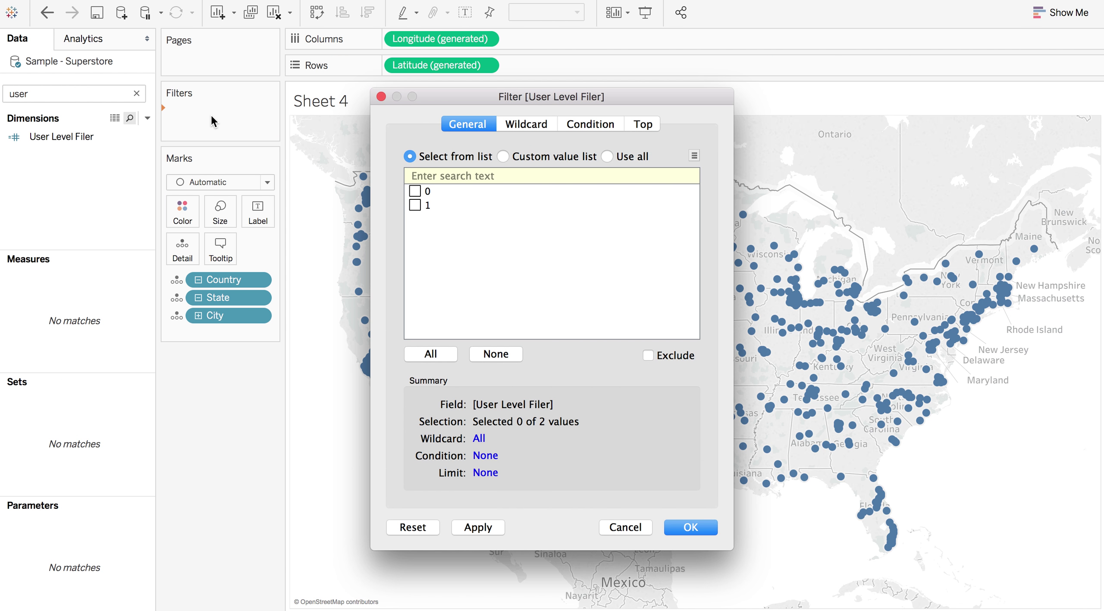
- Keep only User Level Filer value 1 in the filter so the map shows California cities
click(415, 206)
click(706, 533)
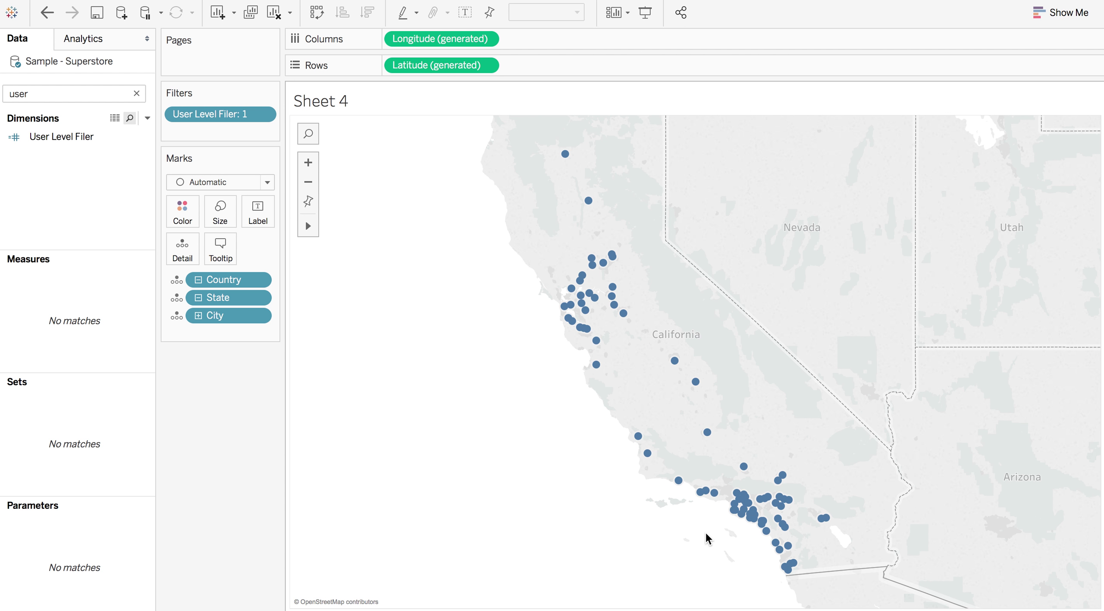
- Cycle through the open windows, including the New York Tableau workbook, toward the server Groups page
key(super+Tab)
key(super+Tab)
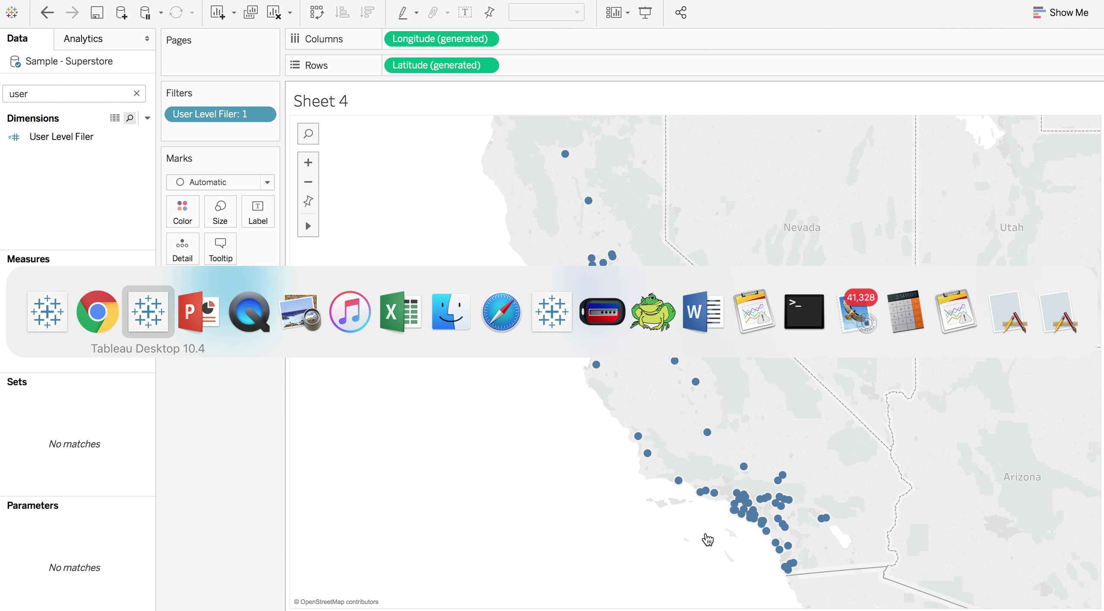
key(super+Tab)
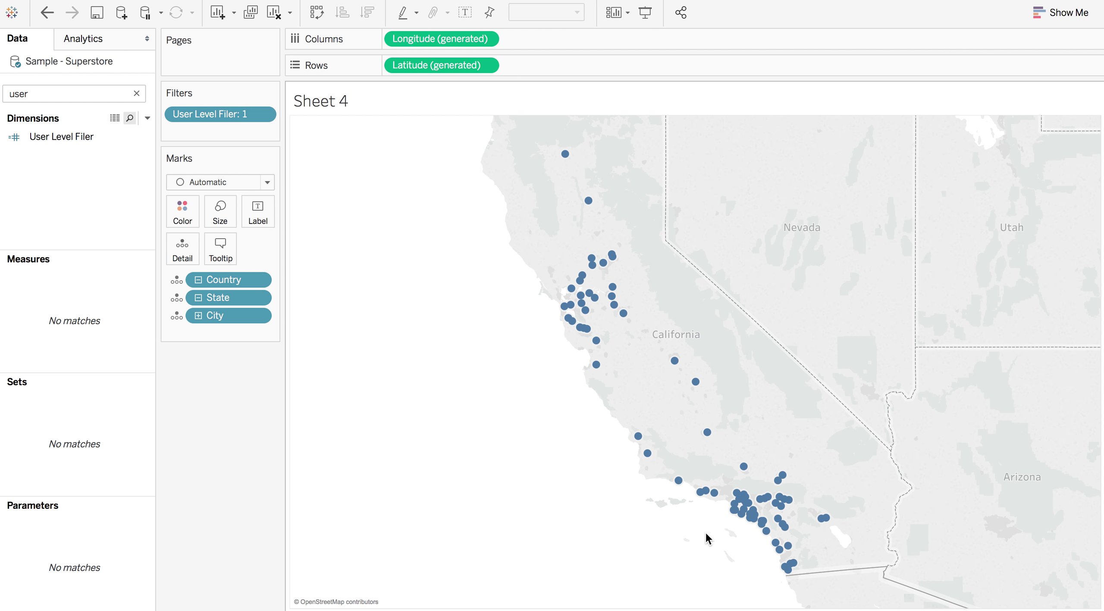
key(super+Tab)
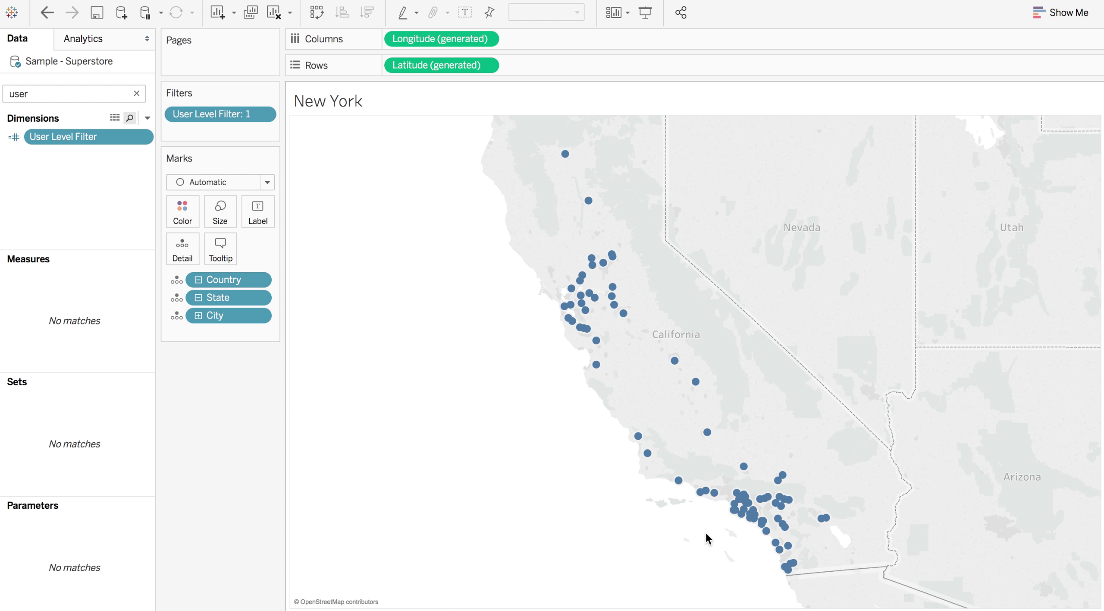
key(super+Tab)
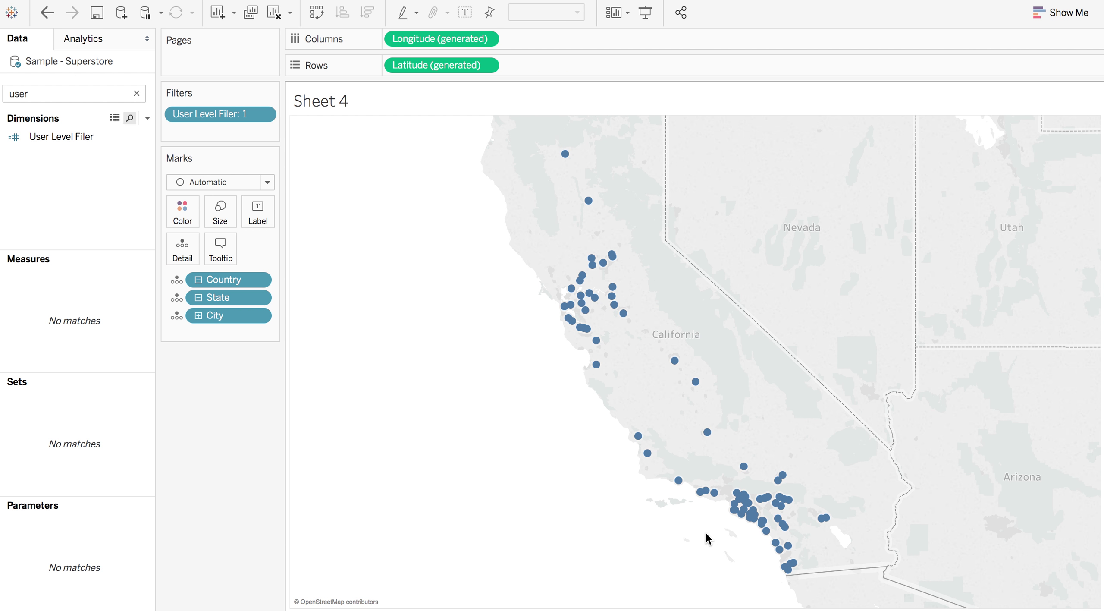
key(super+Tab)
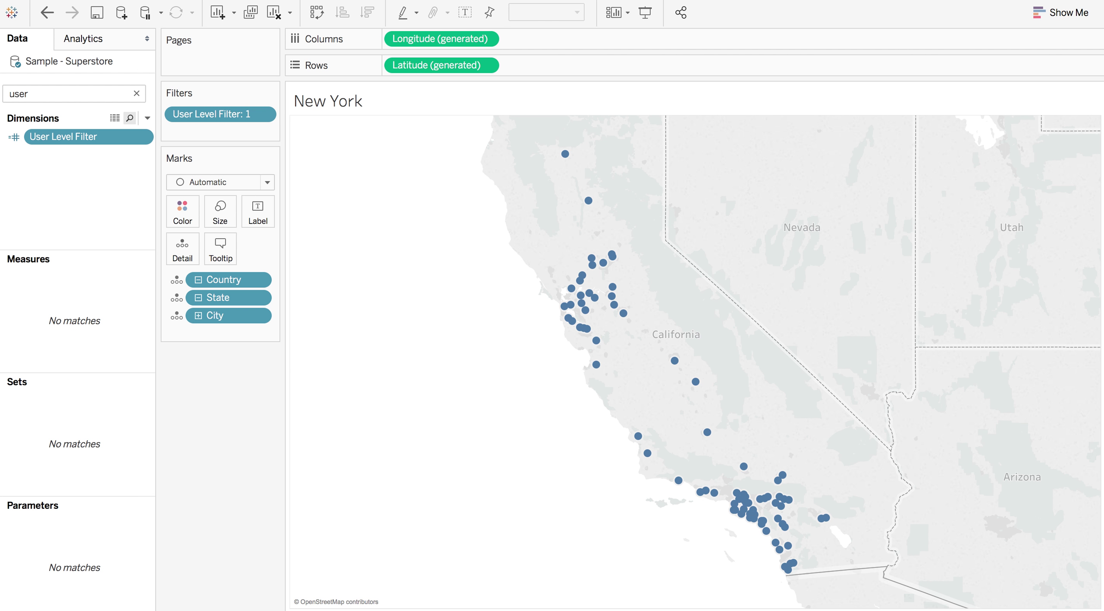
key(super+Tab)
key(super+Tab)
key(super+Tab)
key(super+Tab)
key(super+Tab)
key(super+Tab)
key(super+Tab)
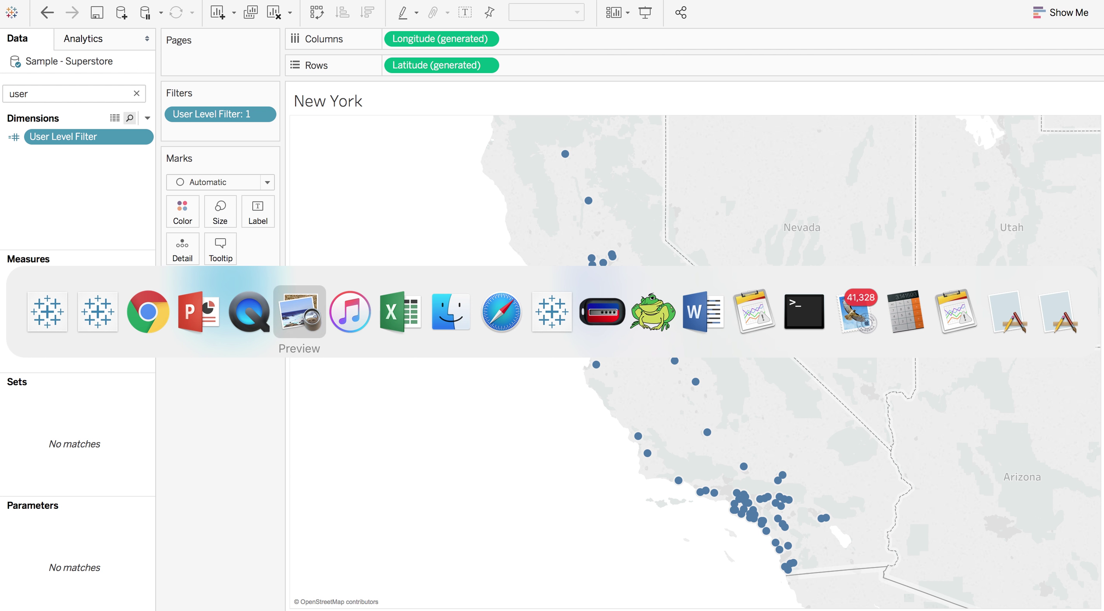
key(super+Tab)
key(super+Tab)
key(super+Tab)
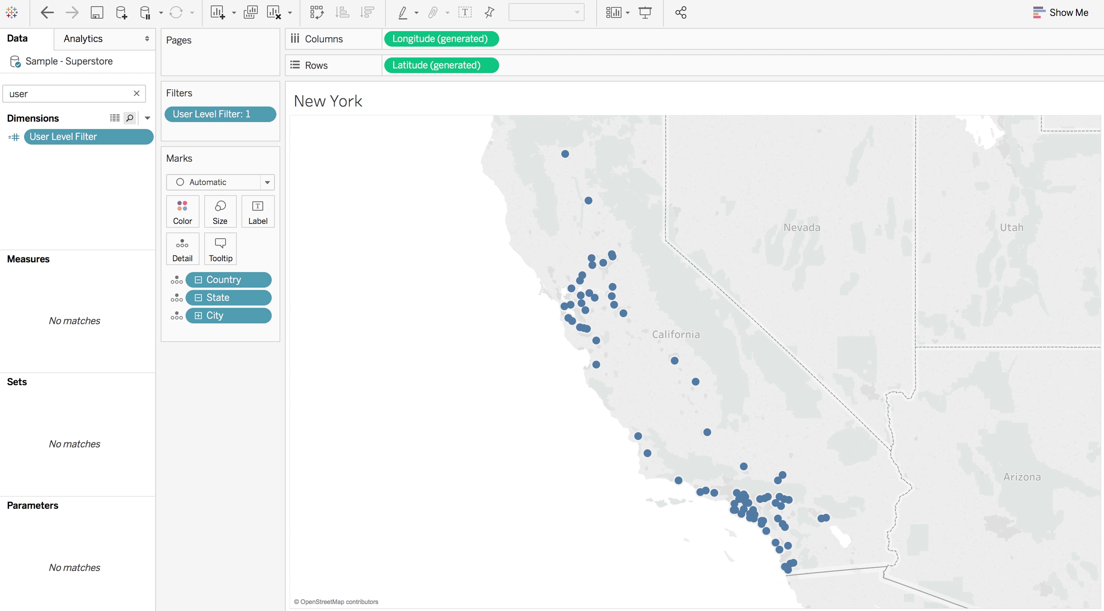
key(super+Tab)
key(super+Tab)
key(super+Tab)
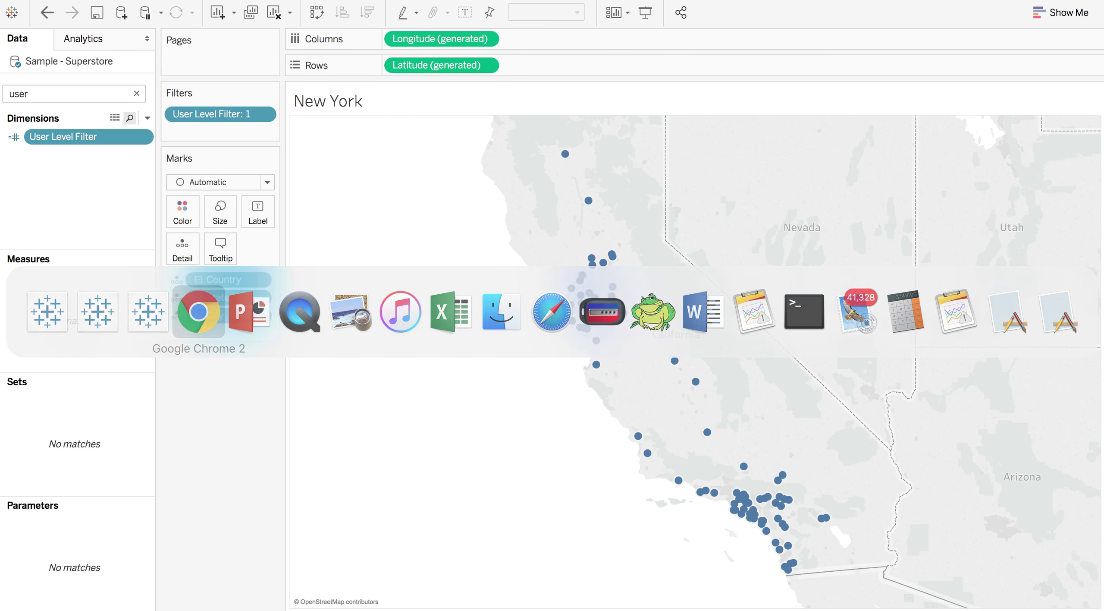
key(super+Tab)
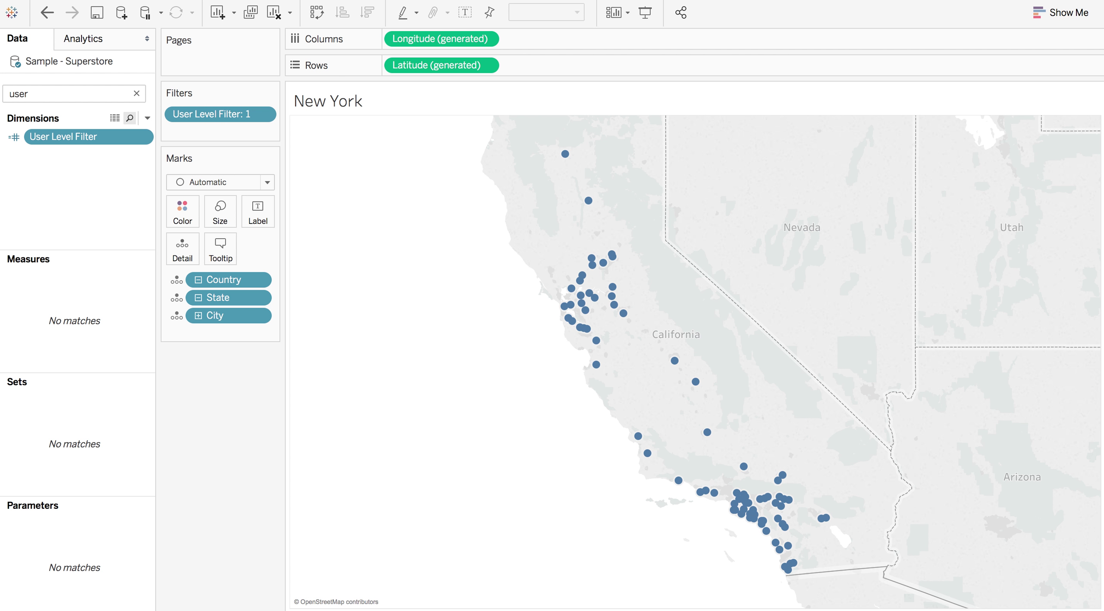
- Bring up presenter view on slide 42, '1 to Groups', with the User Level Filter formula
key(super+Tab)
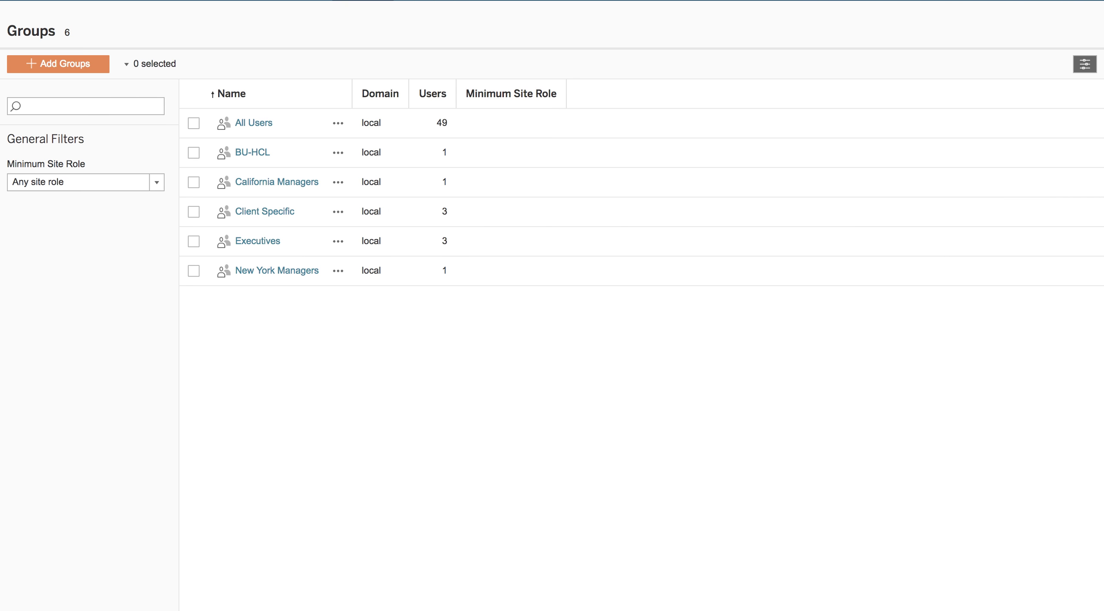
key(super+Tab)
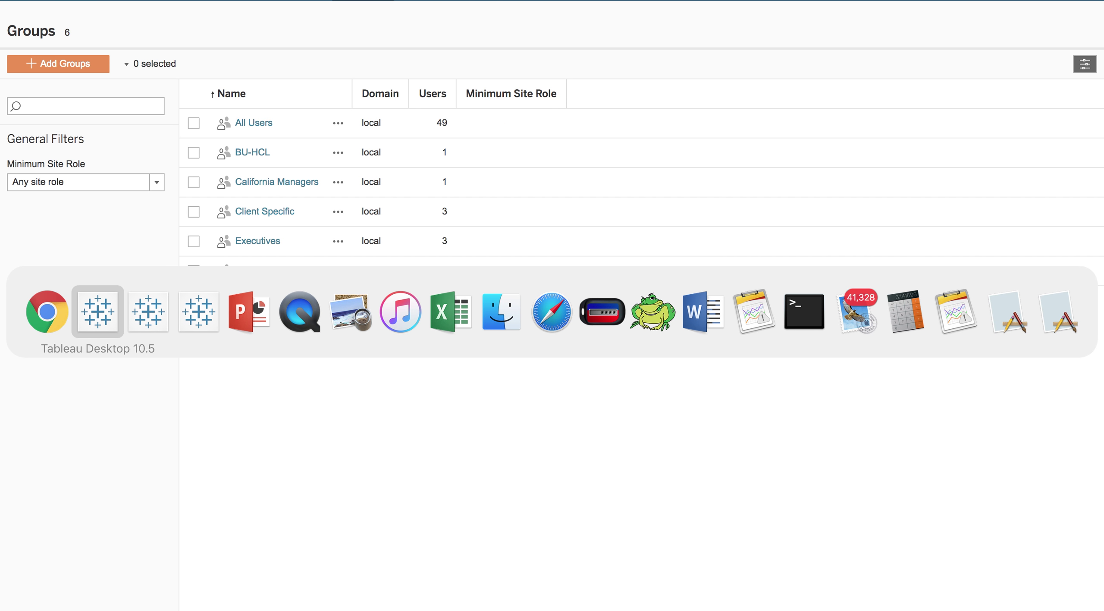
key(super+Tab)
key(super+Tab)
key(super+Tab)
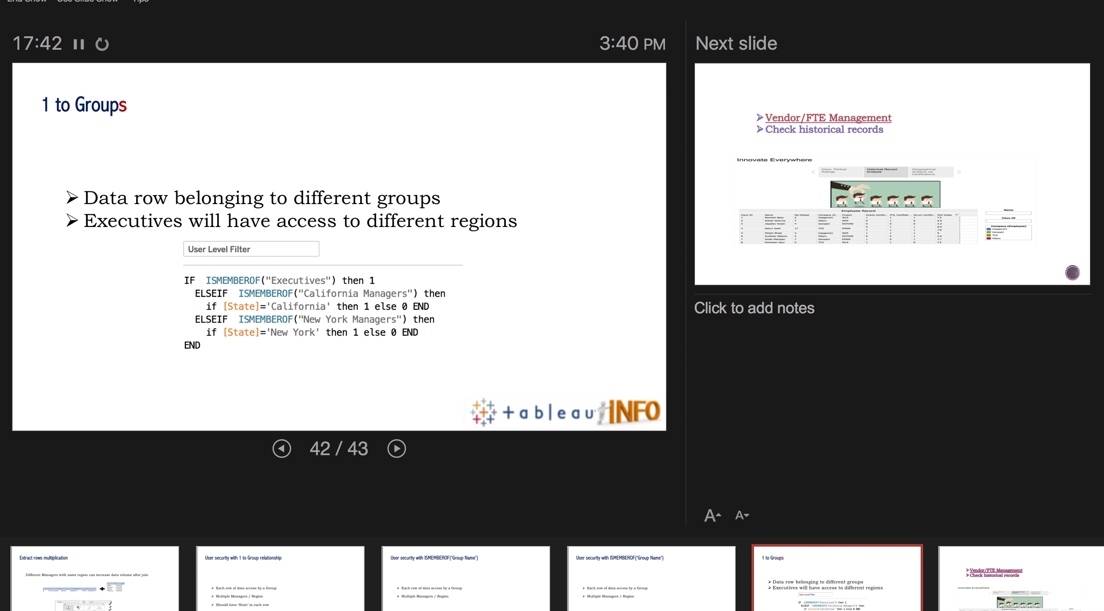
- Check the Executives group on the server Groups list, then return to slide 42
key(super+Tab)
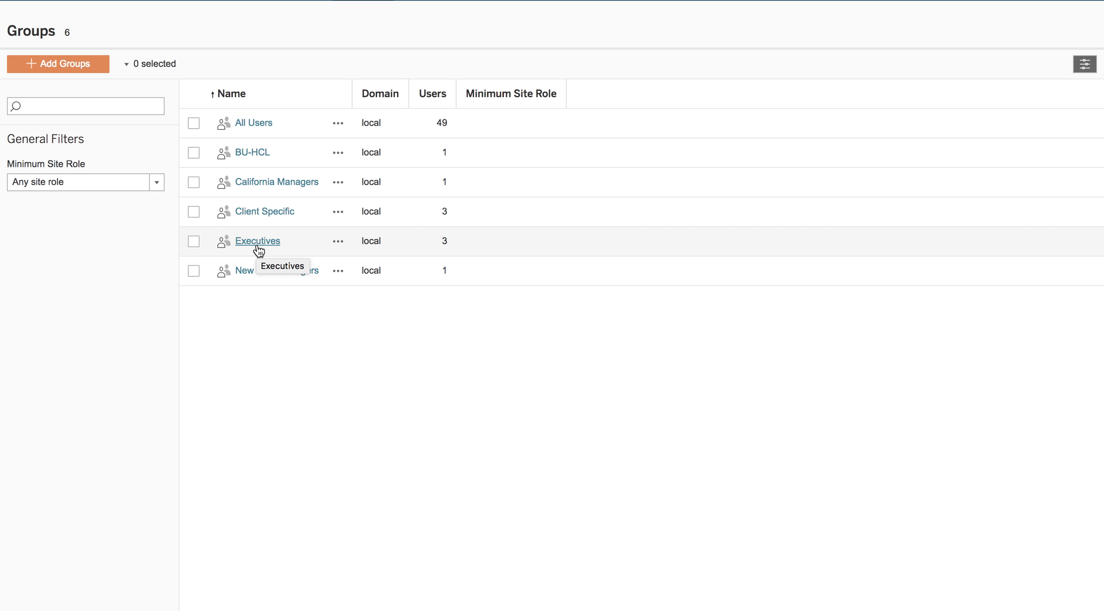
key(super+Tab)
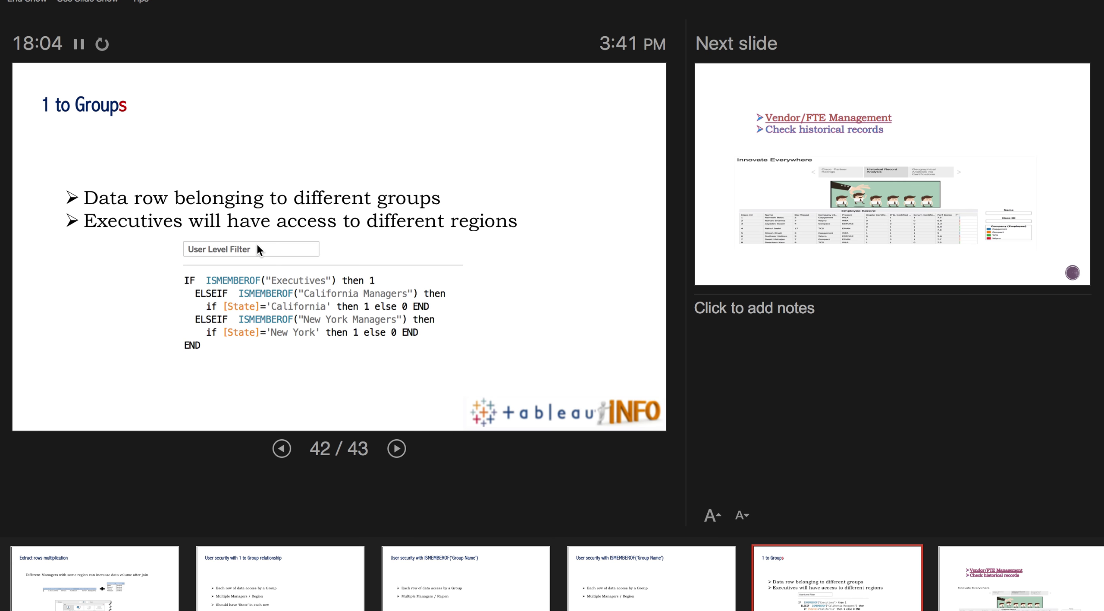
key(super+Tab)
key(super+Tab)
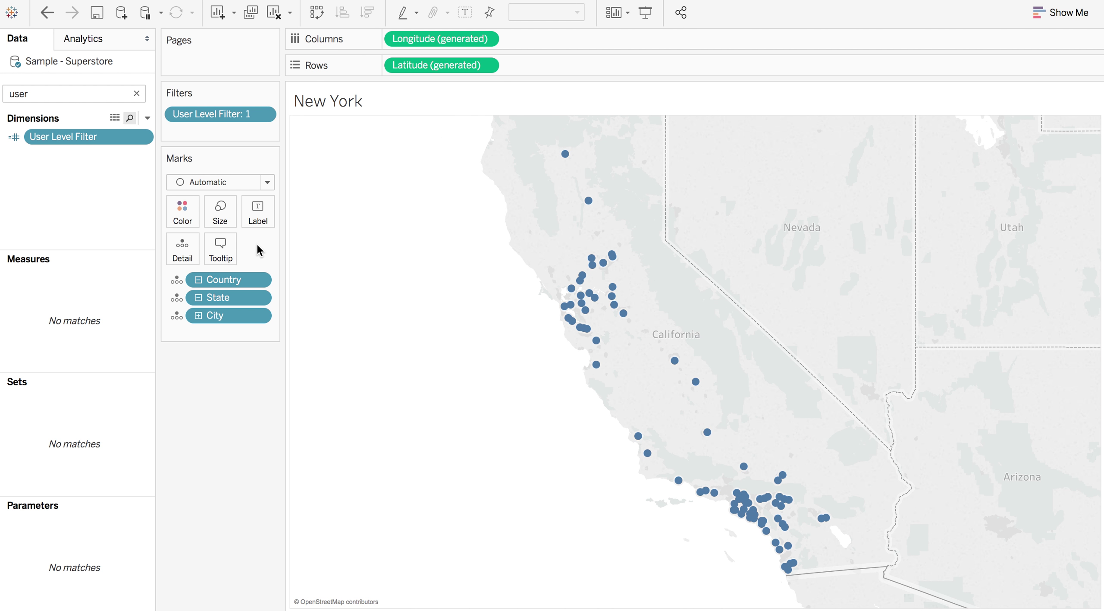
key(super+Tab)
key(super+Tab)
key(super+Tab)
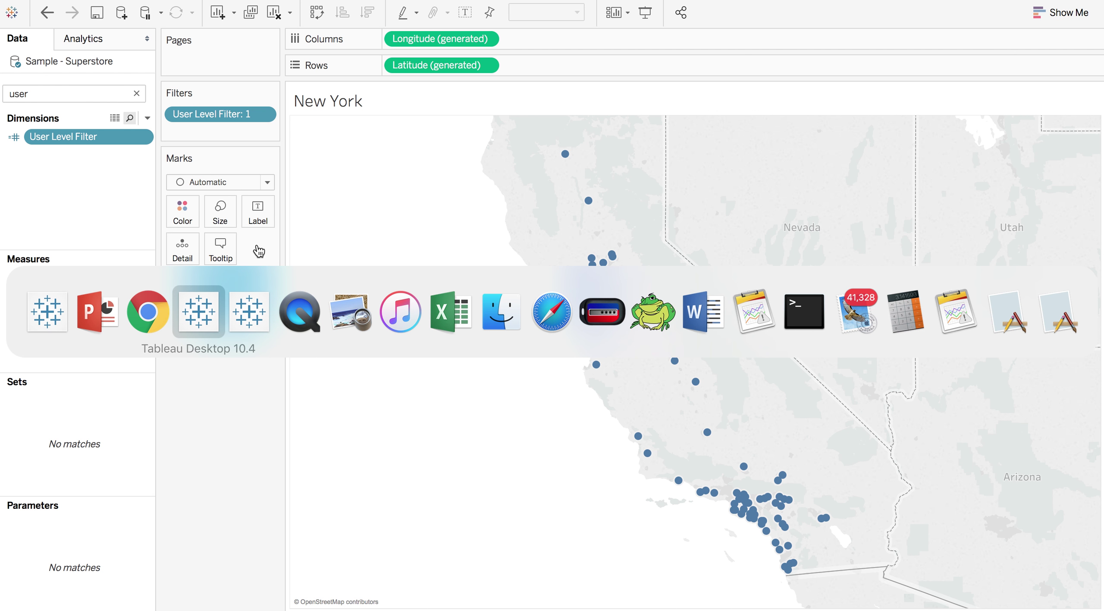
key(super+Tab)
key(super+Tab)
key(super+Tab)
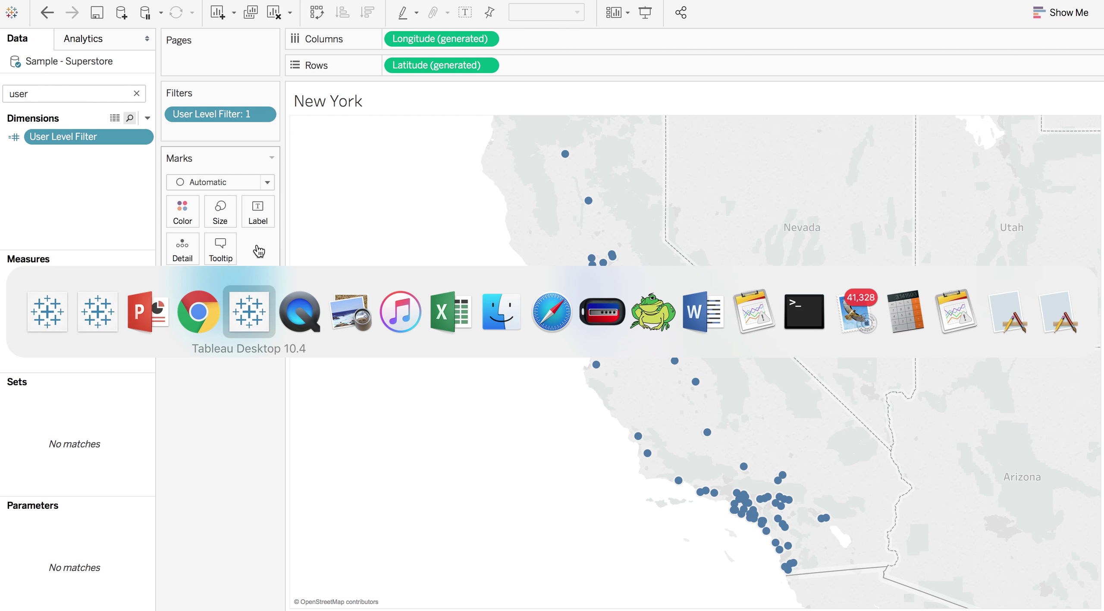
key(super+Tab)
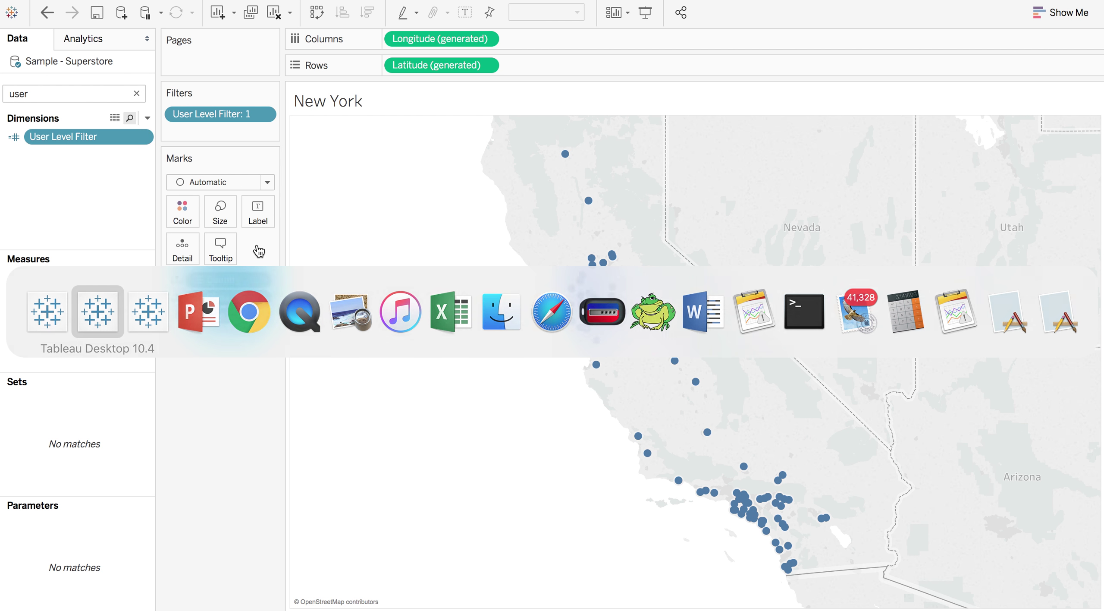
right_click(77, 136)
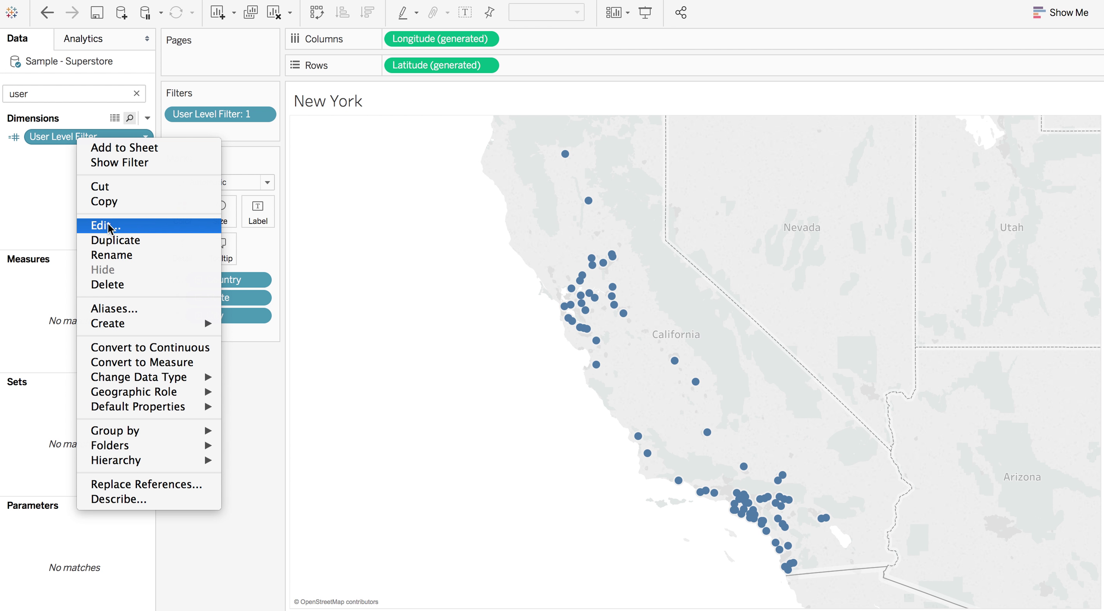
click(109, 225)
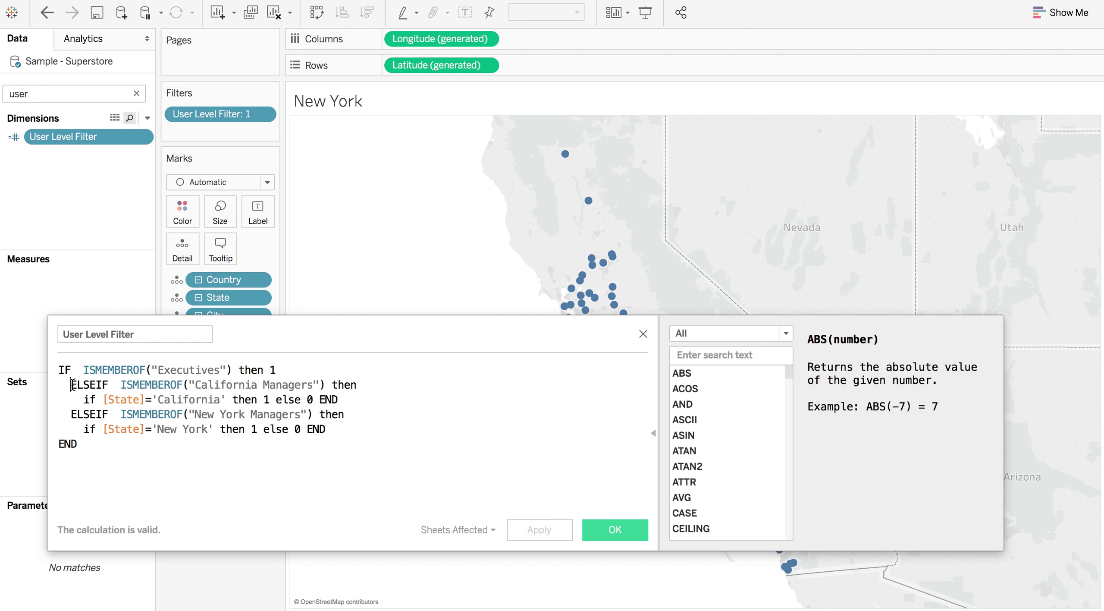
drag(71, 384, 89, 445)
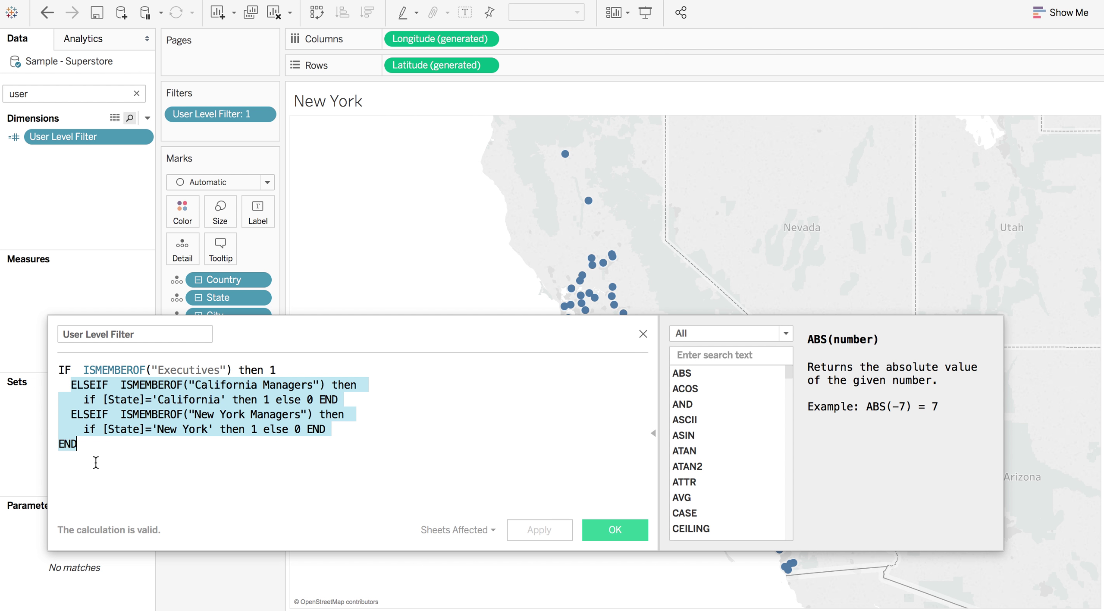
click(138, 367)
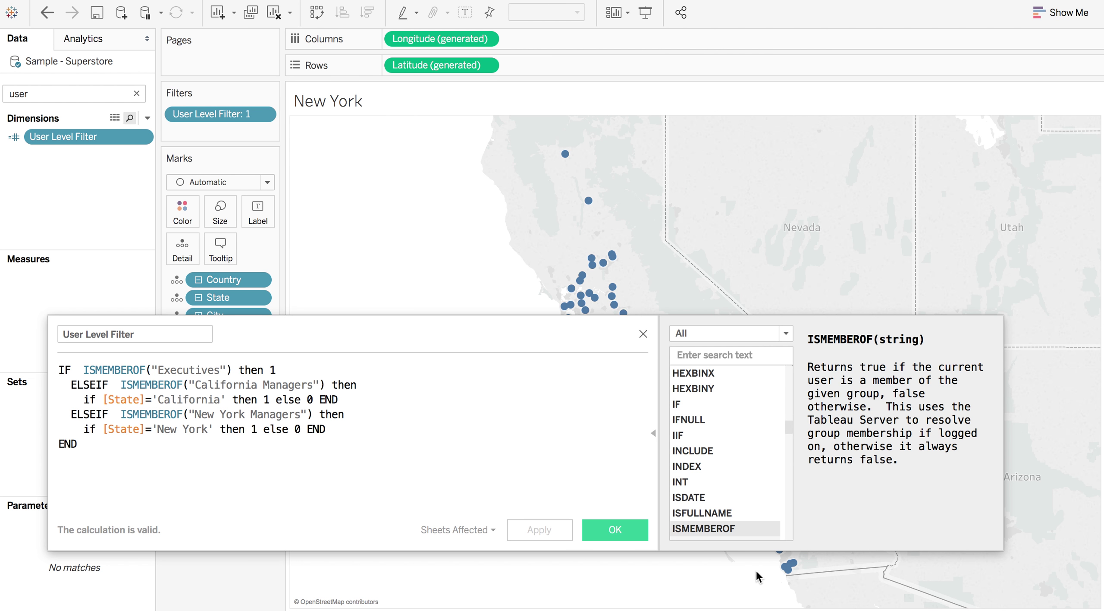
click(621, 535)
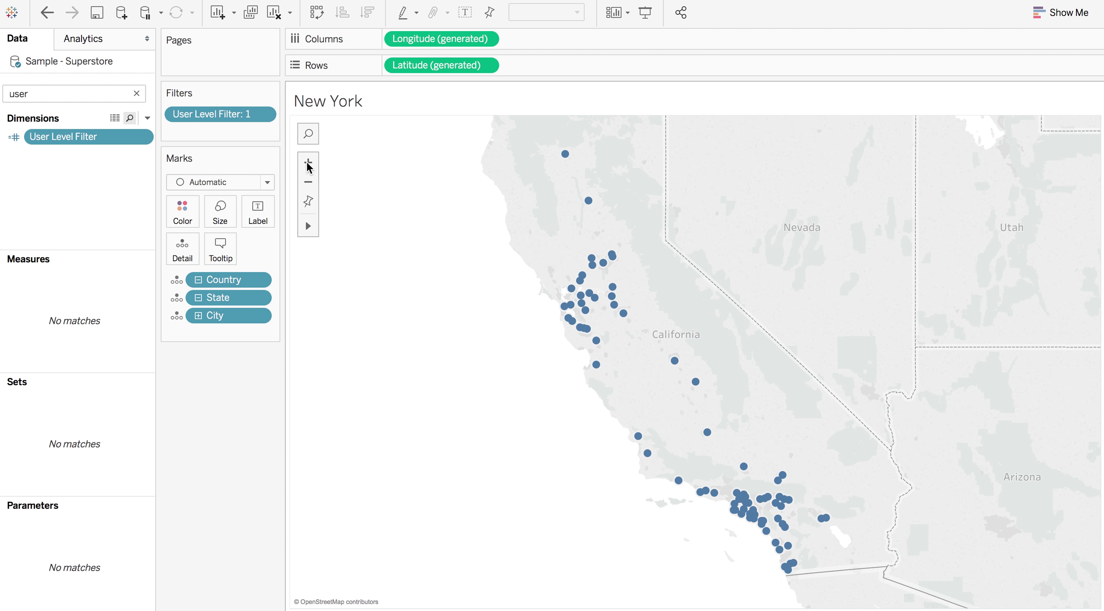
click(262, 115)
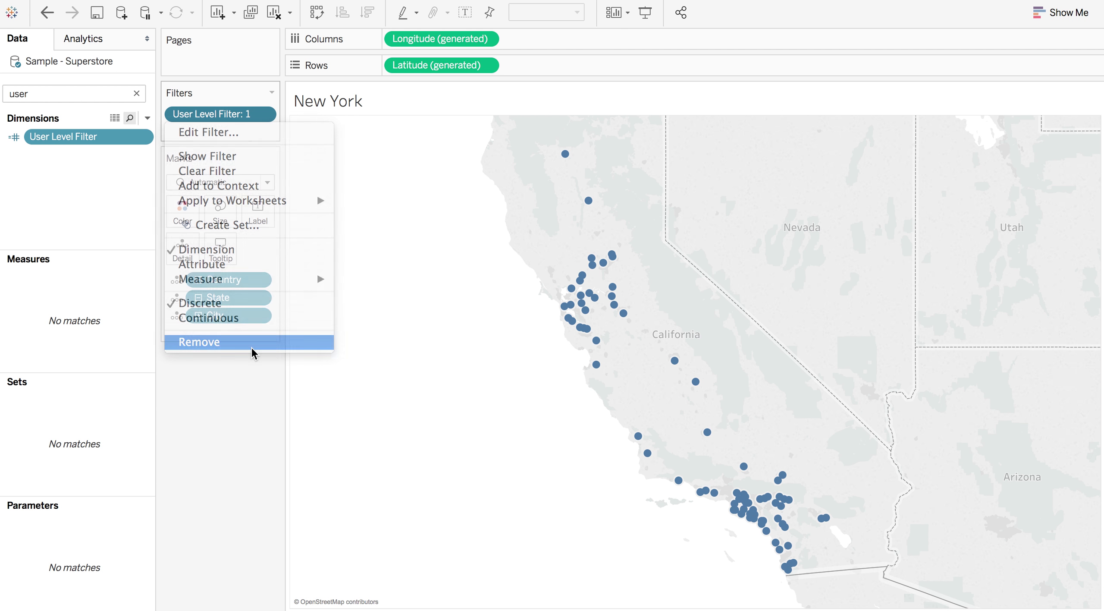
click(252, 346)
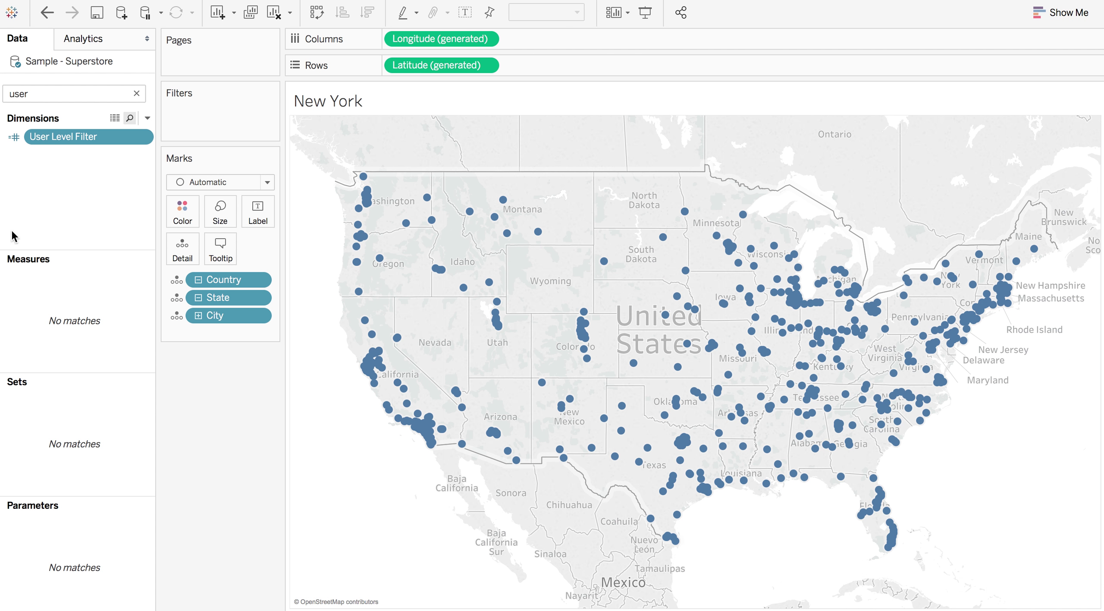
drag(47, 141, 194, 127)
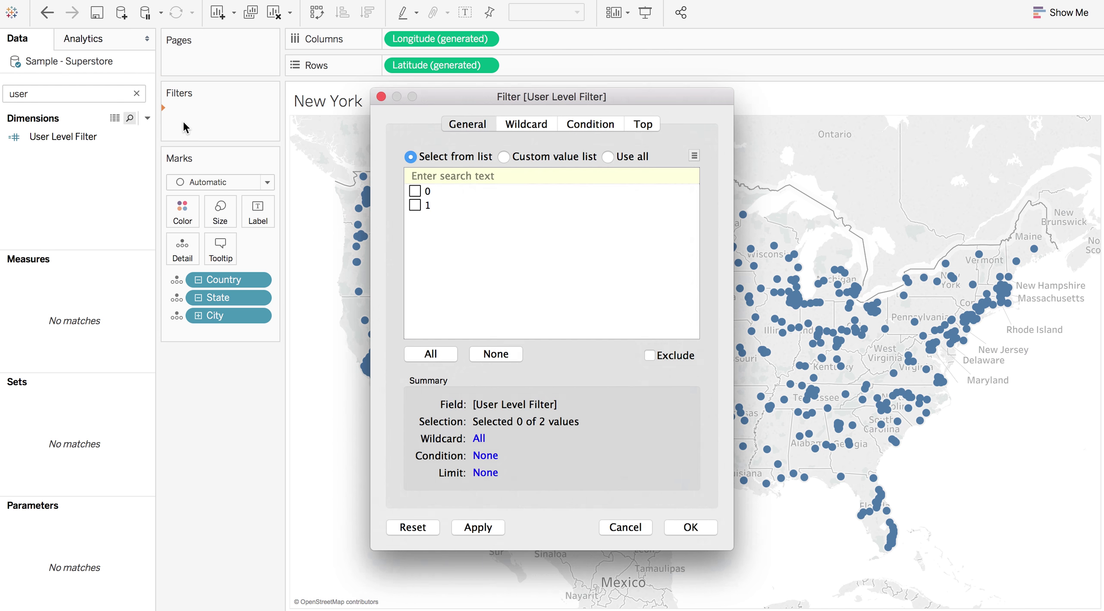
click(414, 205)
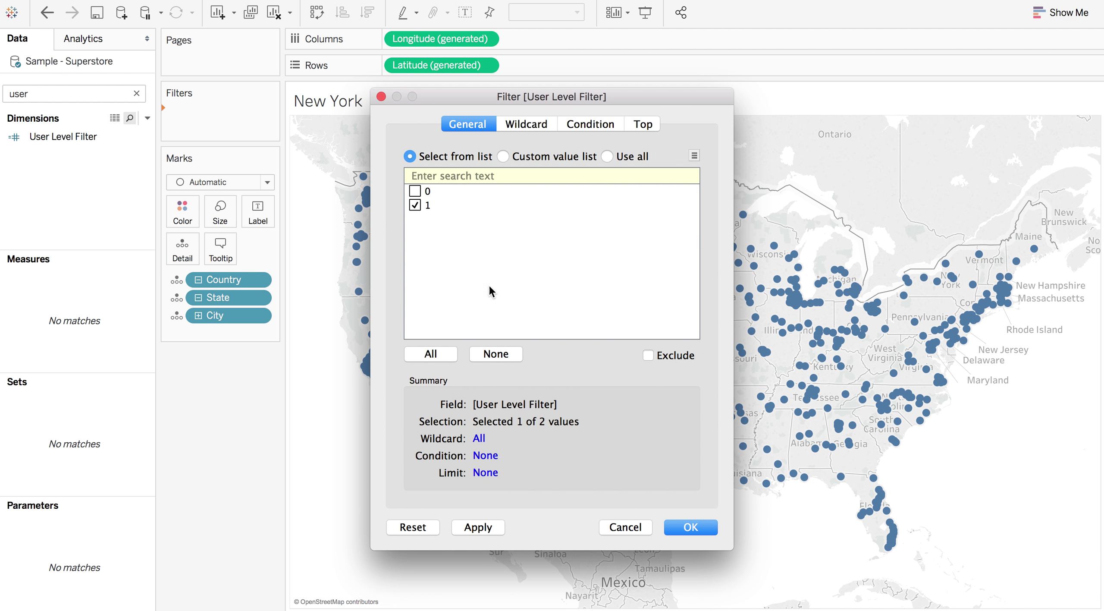
click(695, 528)
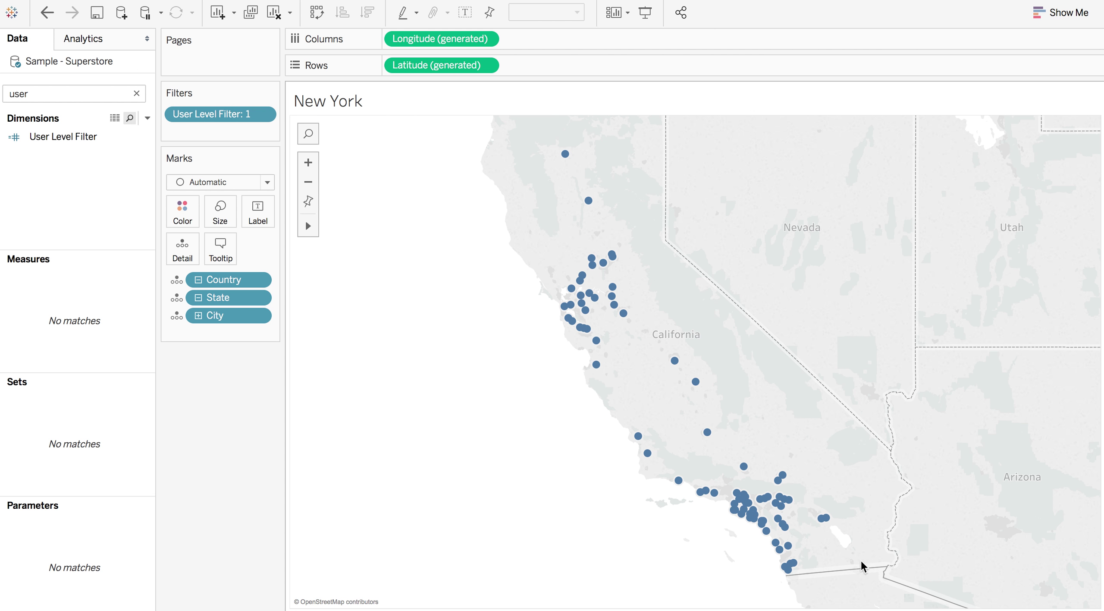
click(262, 114)
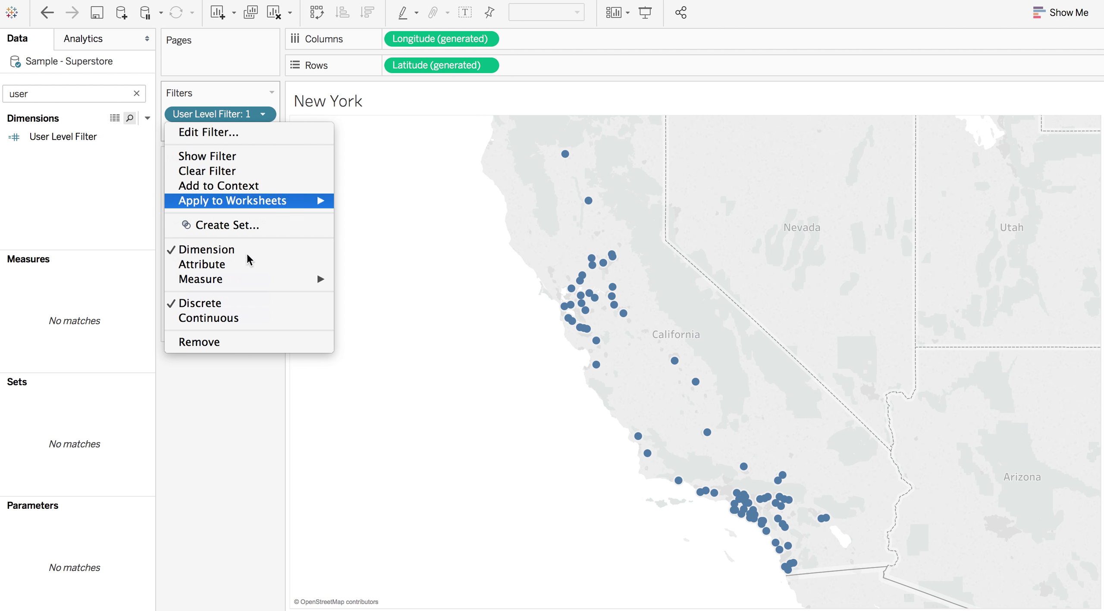
- Remove the User Level Filter so every US city shows, then move to another Tableau window
click(250, 342)
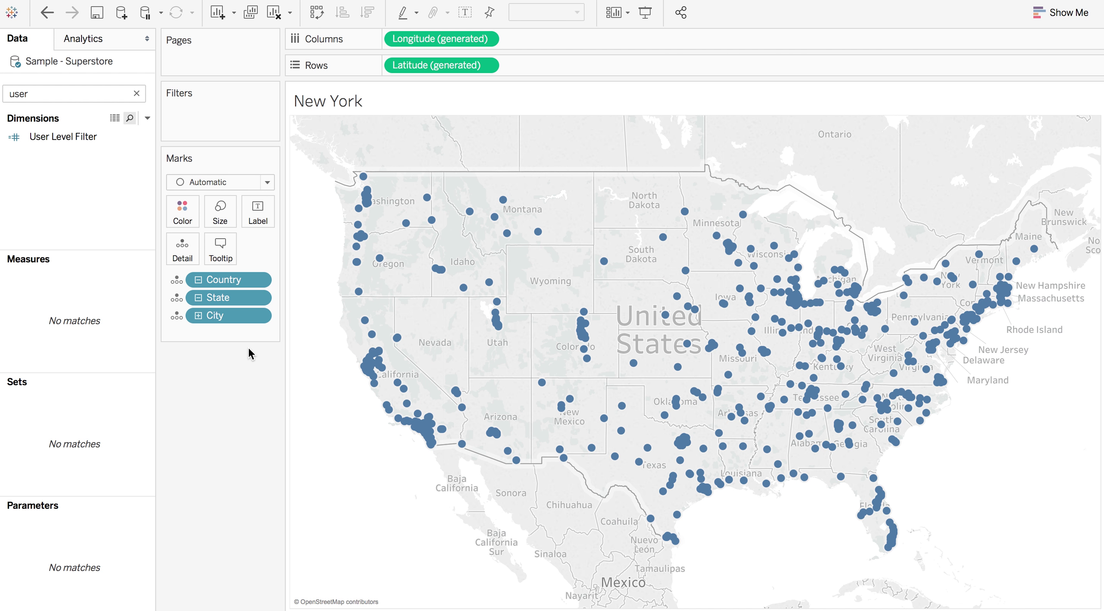
key(super+Tab)
key(super+Tab)
key(super+Tab)
key(super+Tab)
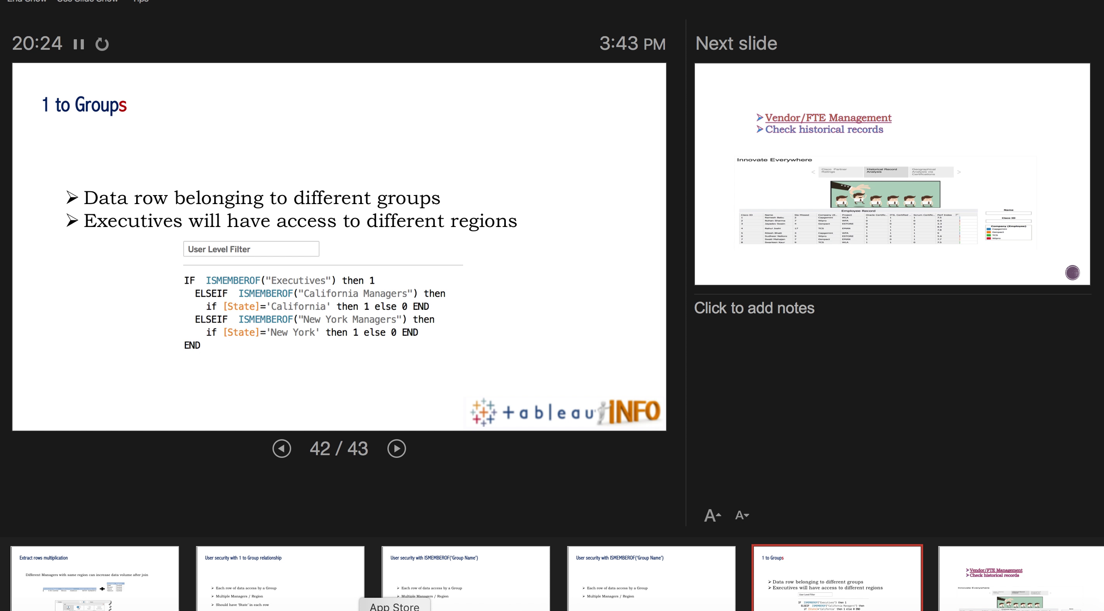
key(super+Tab)
key(super+Tab)
key(super+Tab)
key(super+Tab)
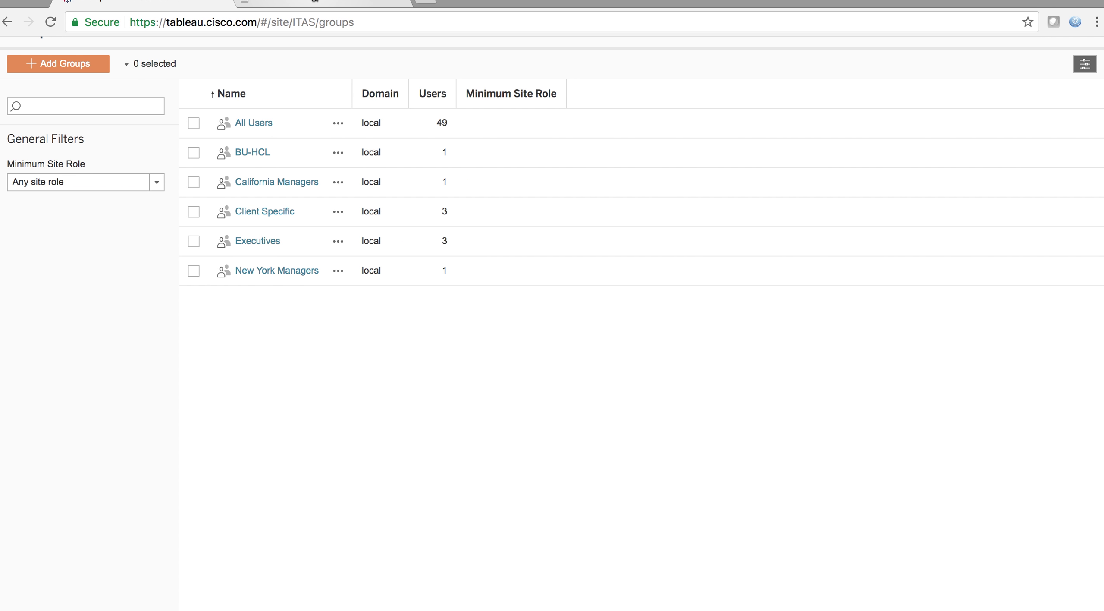
- Go to the tableauinfo.com tab for the Tableau Online Practise questions page
key(ctrl+Tab)
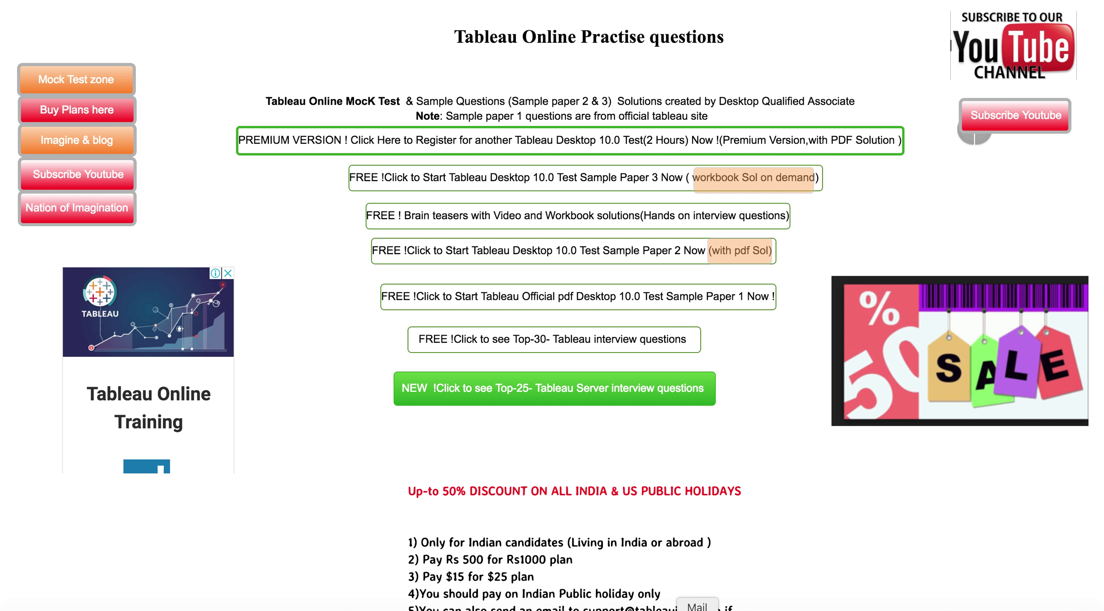
right_click(884, 609)
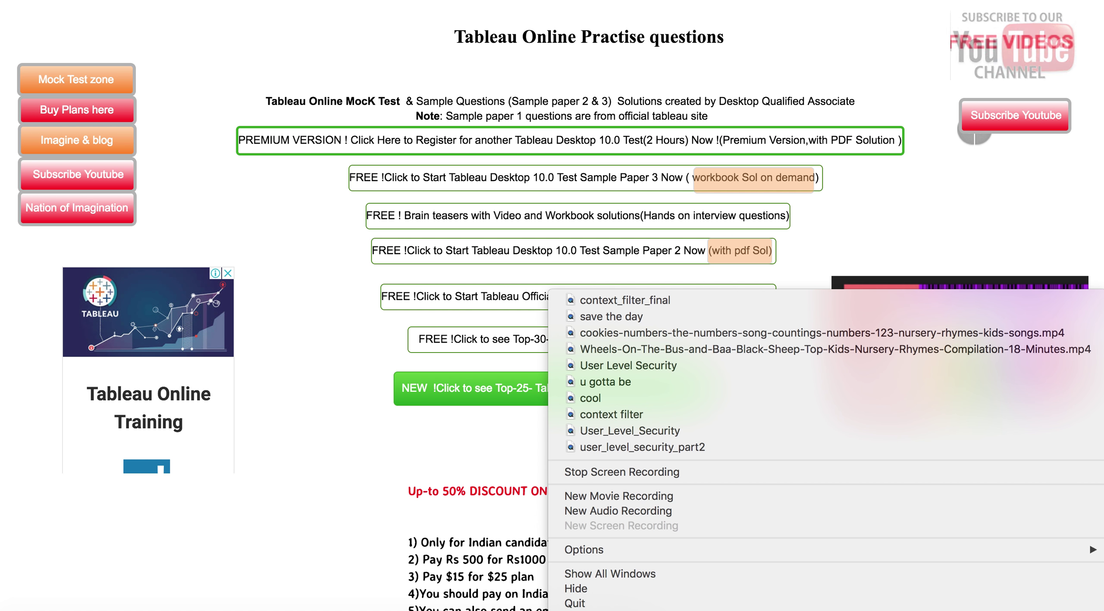